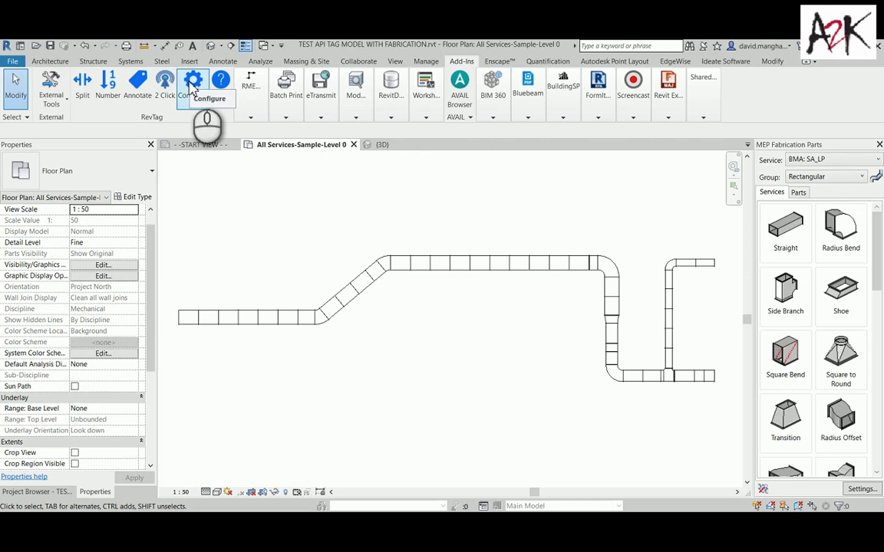
# - Open the RevTag tag configuration and set the system to Fabrication with the ALL type
pyautogui.click(192, 89)
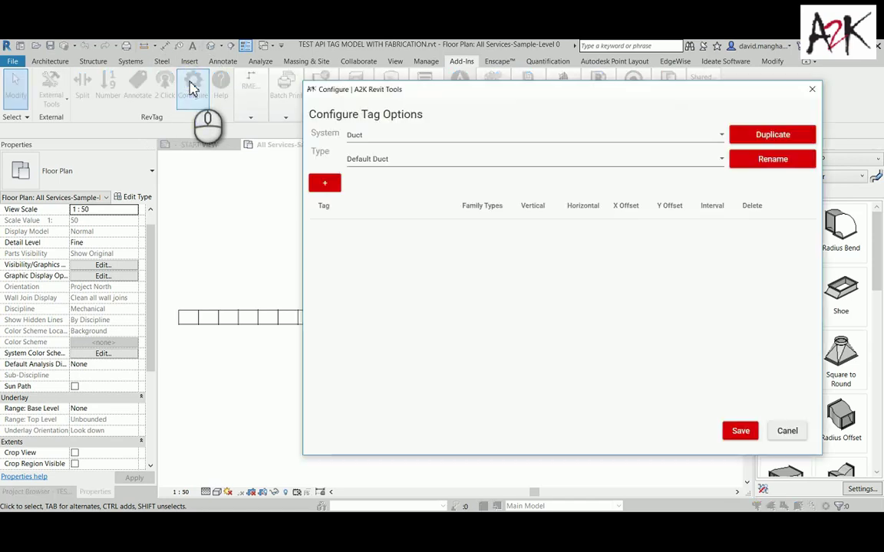
pyautogui.moveTo(589, 94); pyautogui.dragTo(469, 117)
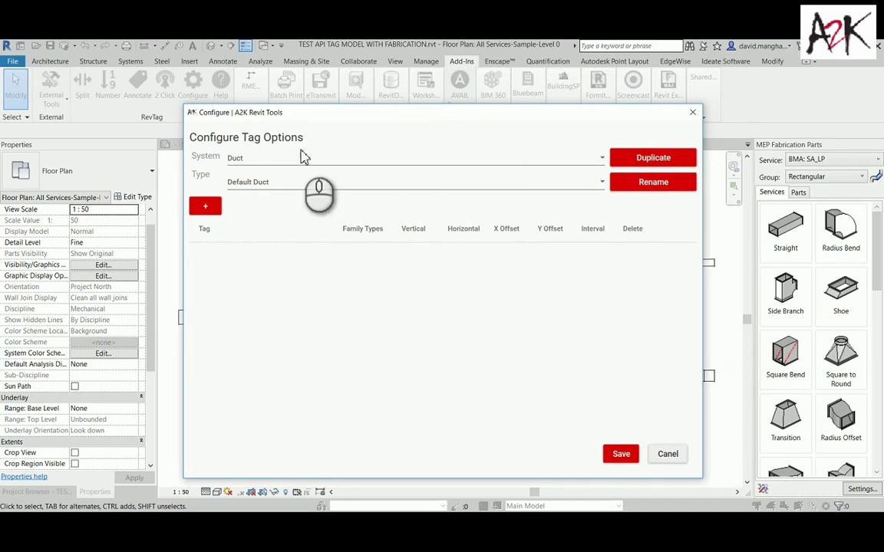
pyautogui.click(206, 165)
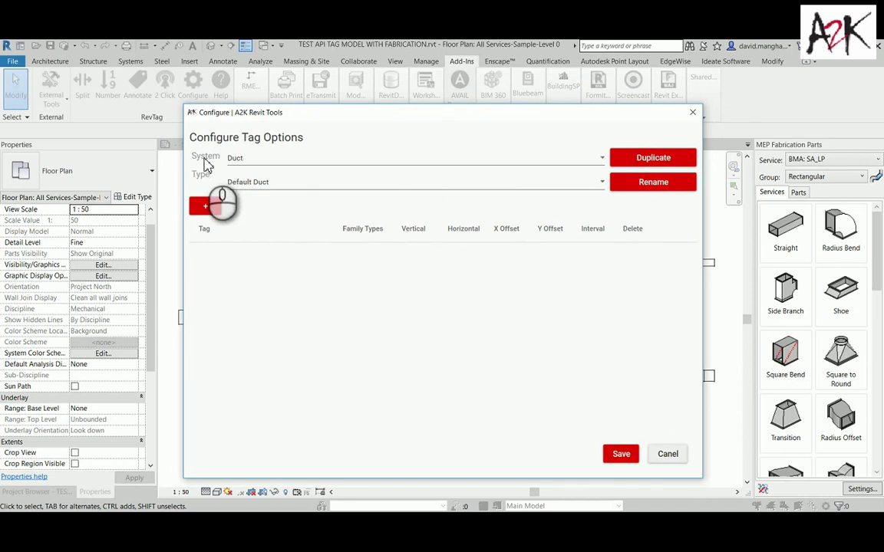
pyautogui.click(244, 159)
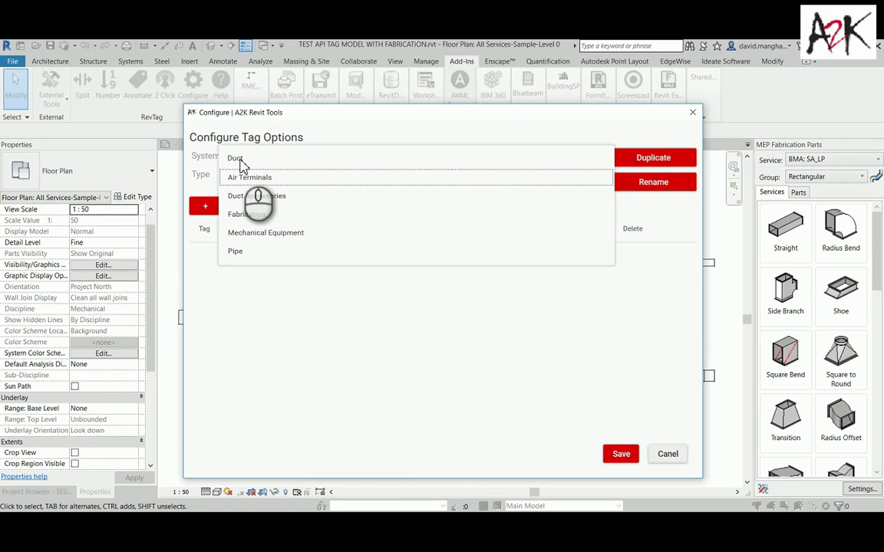
pyautogui.click(238, 216)
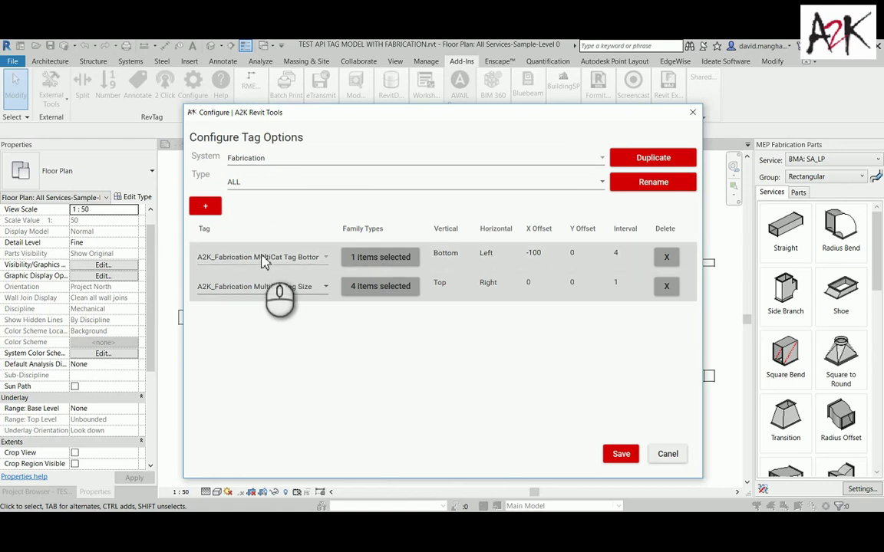
pyautogui.click(237, 188)
pyautogui.click(232, 178)
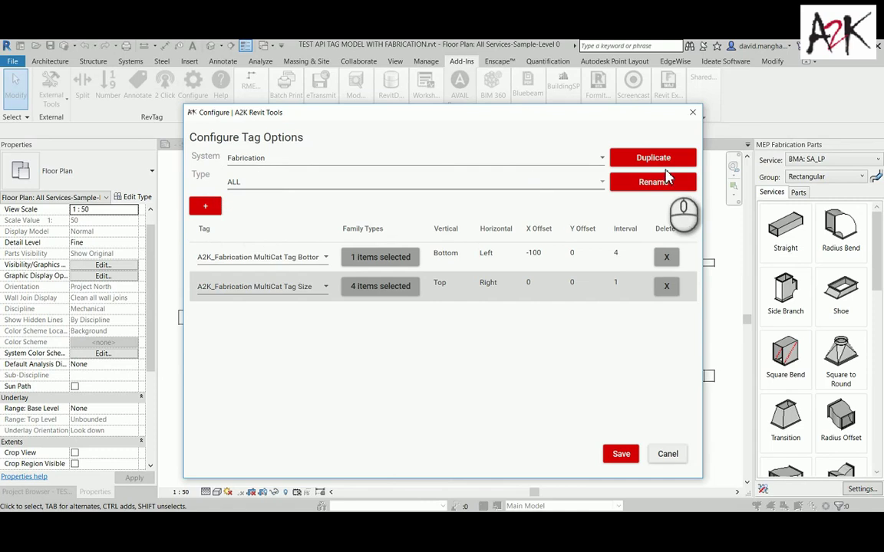
# - Duplicate the ALL type as a new Fabrication tag type named "Fabrication Item Number"
pyautogui.click(655, 160)
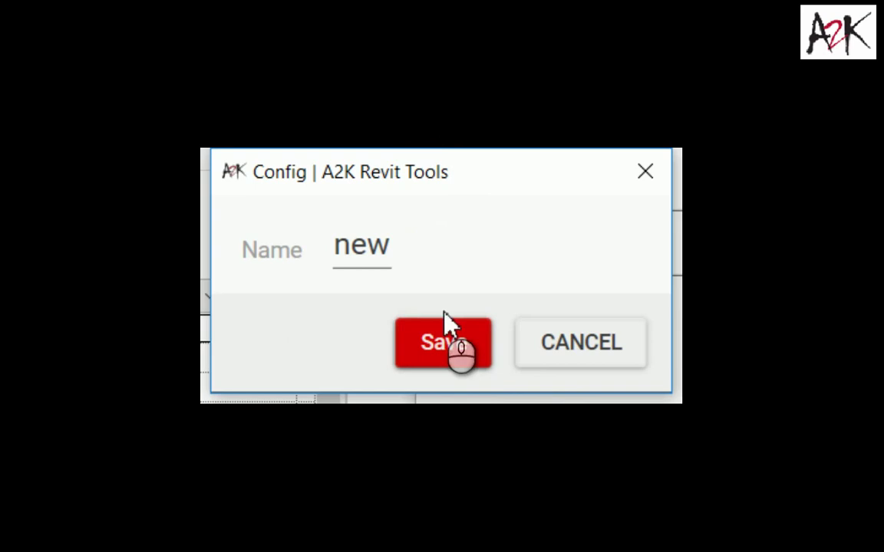
pyautogui.moveTo(338, 241); pyautogui.dragTo(395, 248)
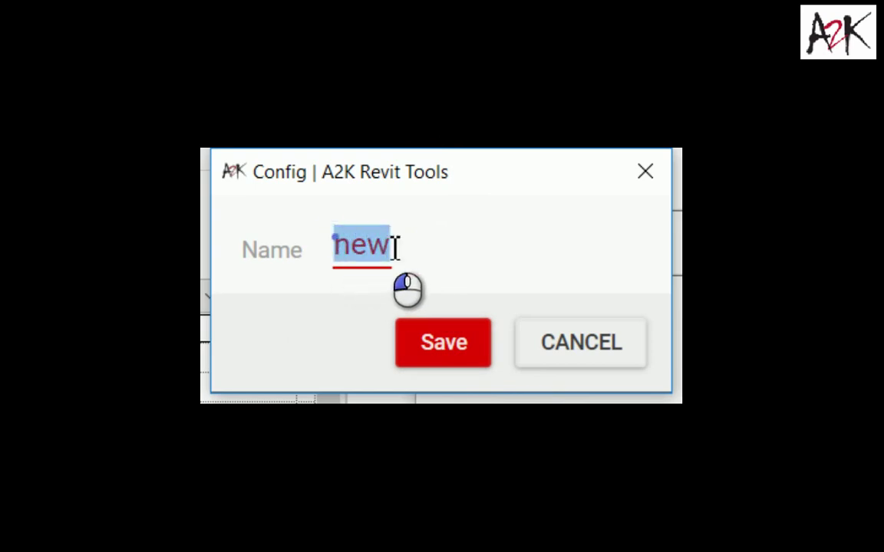
pyautogui.write('Fabrication It')
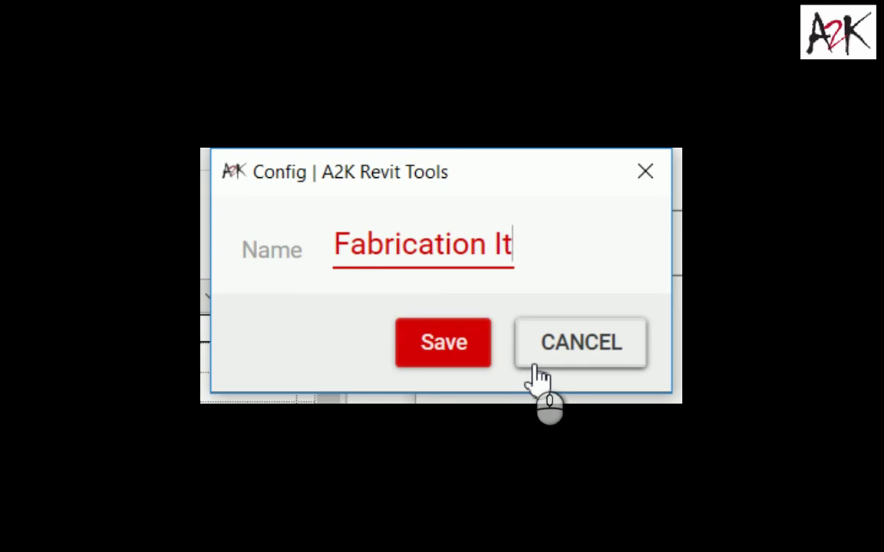
pyautogui.write('em Number')
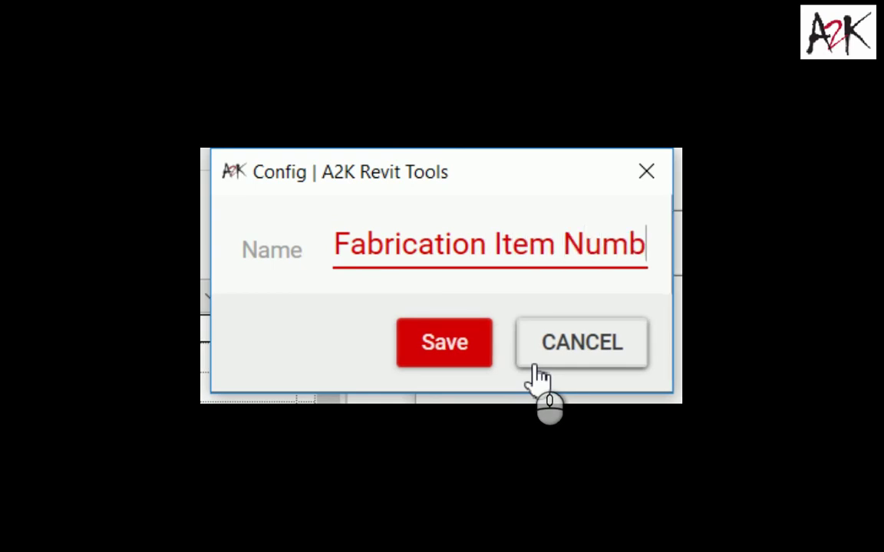
pyautogui.click(474, 354)
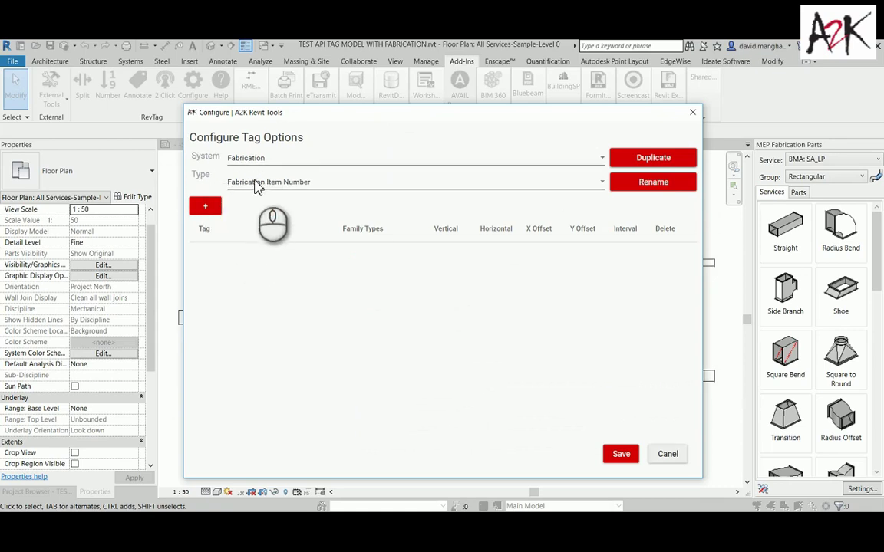
pyautogui.click(280, 187)
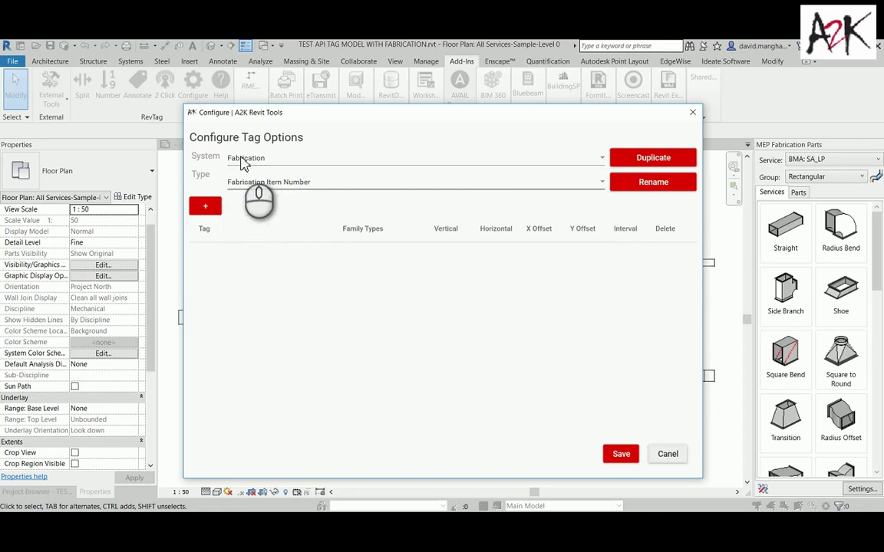
pyautogui.click(244, 160)
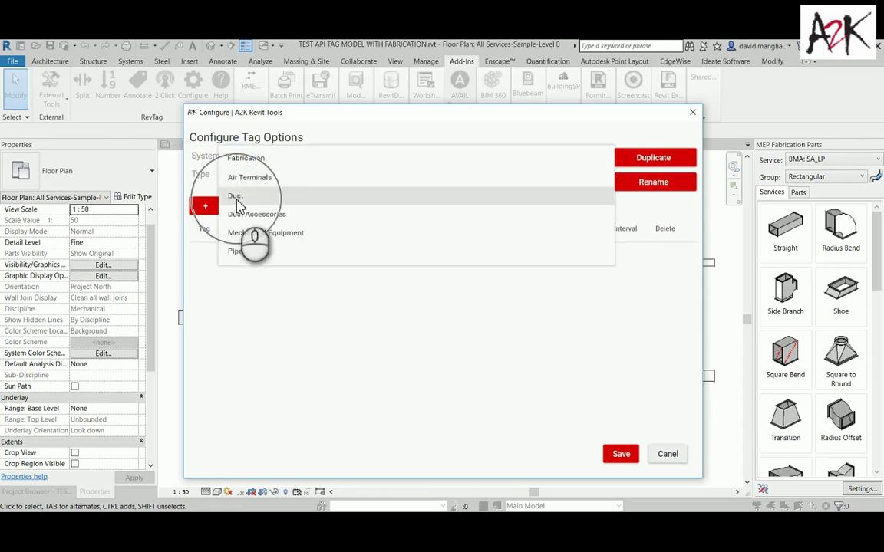
pyautogui.click(244, 159)
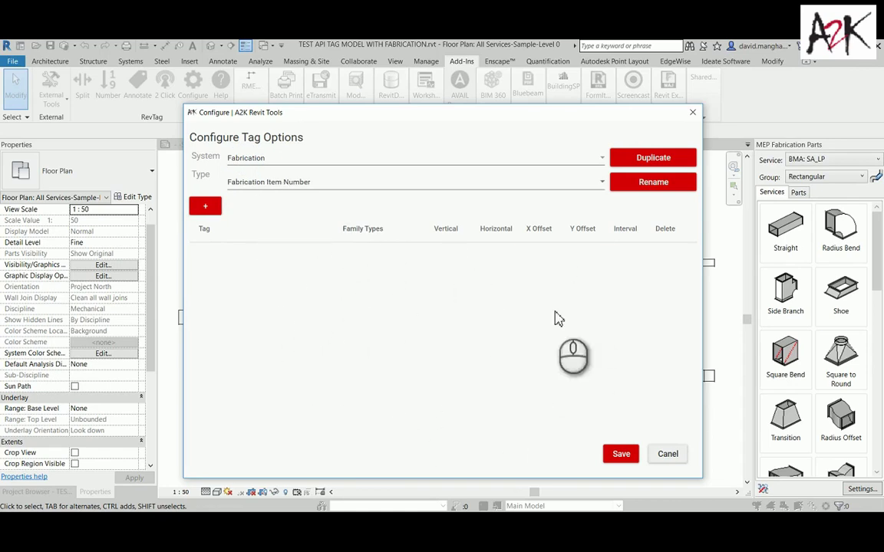
# - Add a tag row to the Fabrication Item Number type and assign it the FabPart Item #_BMA Standard tag
pyautogui.click(206, 208)
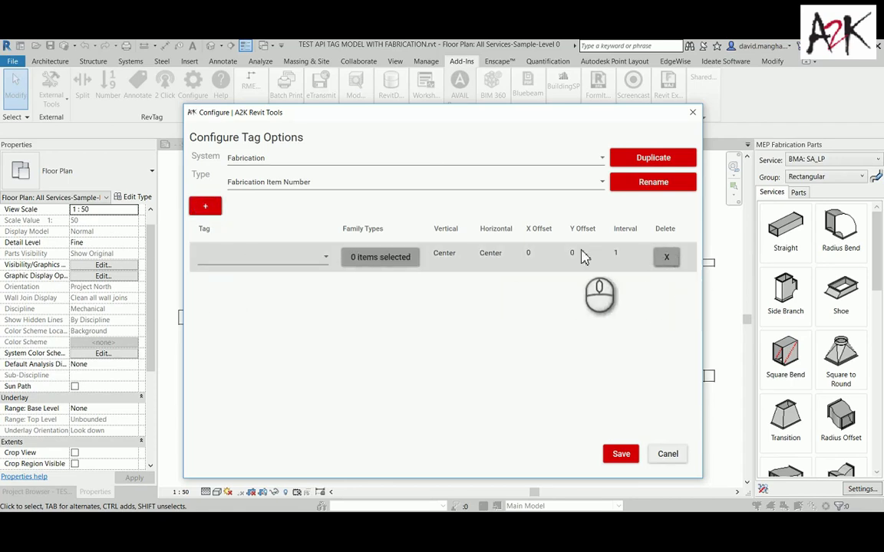
pyautogui.click(217, 264)
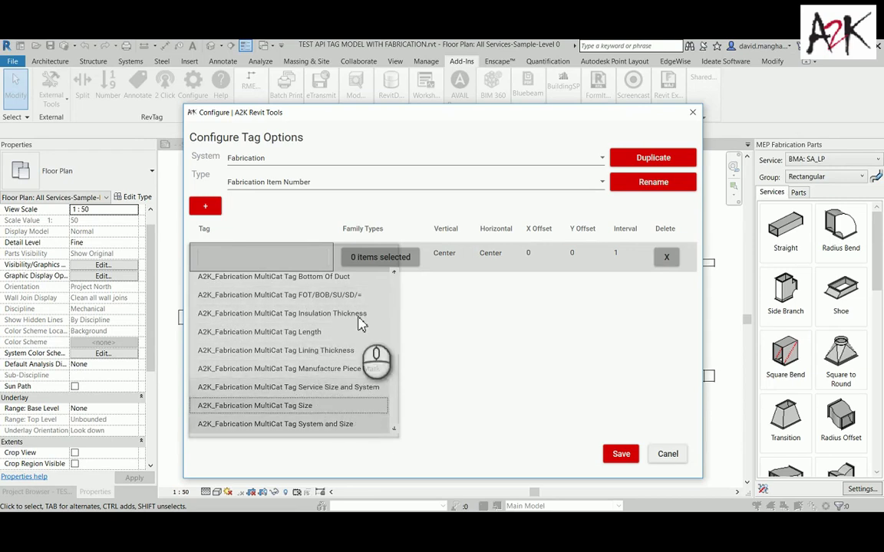
pyautogui.scroll(-2, 300, 389)
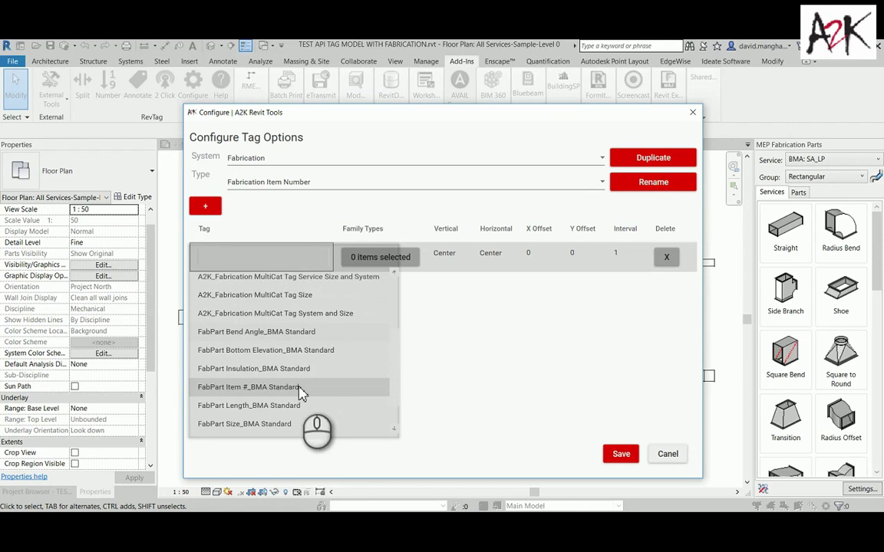
pyautogui.scroll(-2, 307, 392)
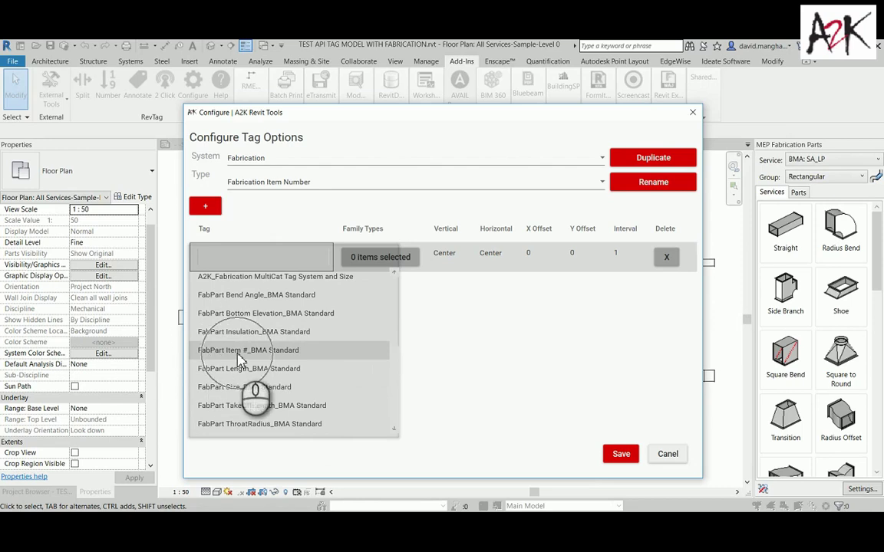
pyautogui.scroll(1, 310, 335)
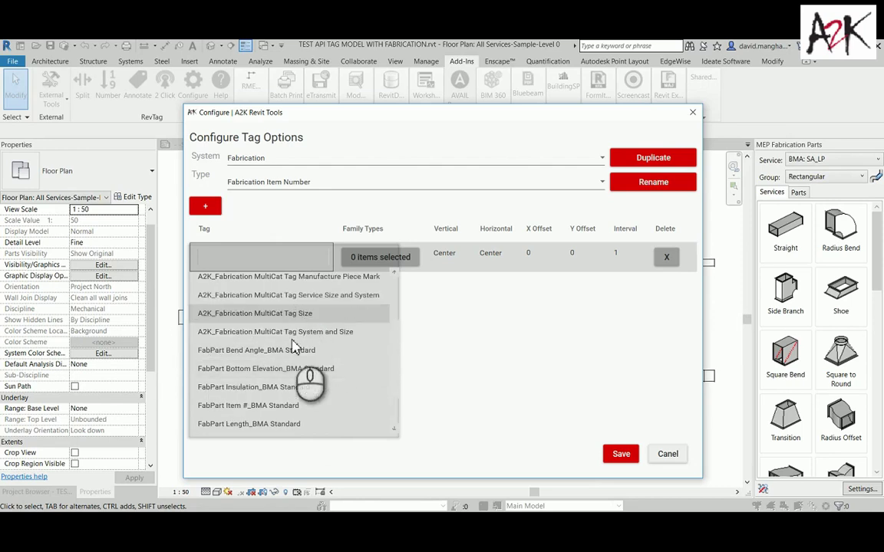
pyautogui.scroll(-1, 295, 354)
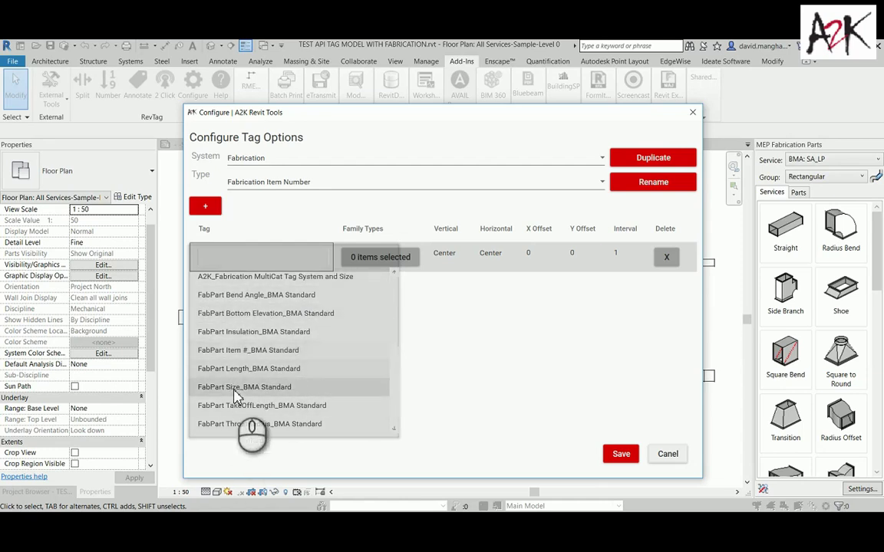
pyautogui.click(222, 352)
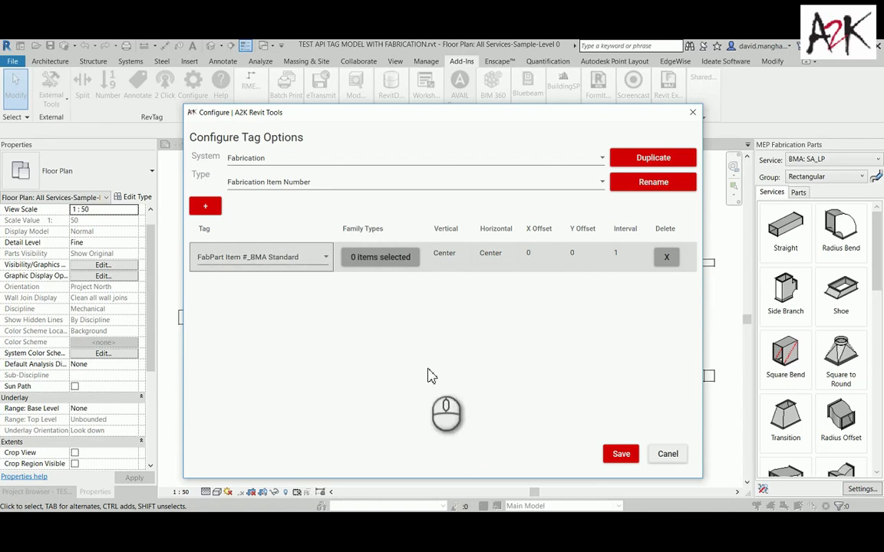
# - For the new tag row's family types, select Straight Default, Square to Round Default and Square Bend Default
pyautogui.click(386, 260)
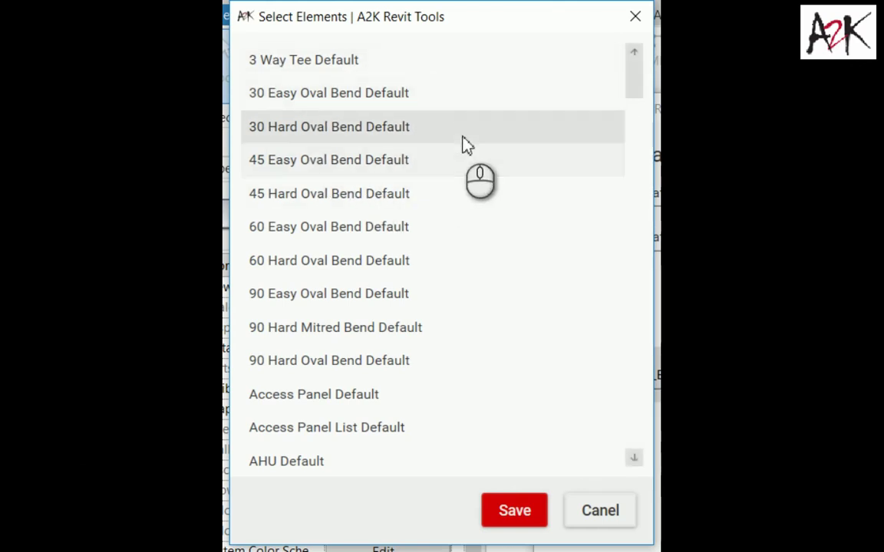
pyautogui.scroll(-5, 418, 201)
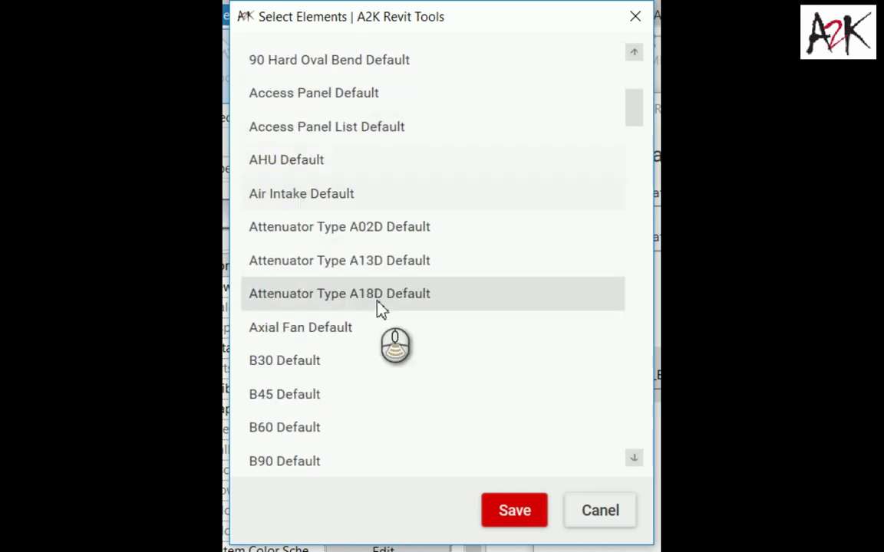
pyautogui.scroll(-20, 382, 307)
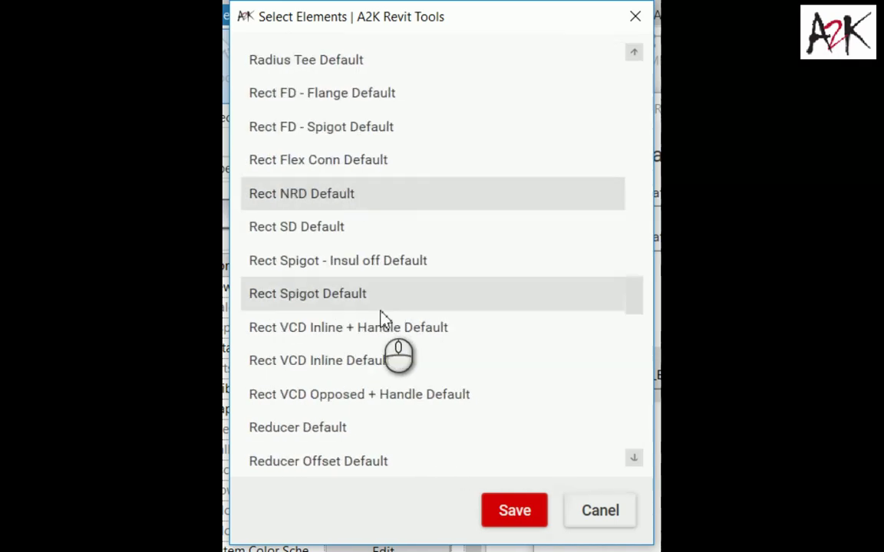
pyautogui.scroll(-5, 383, 319)
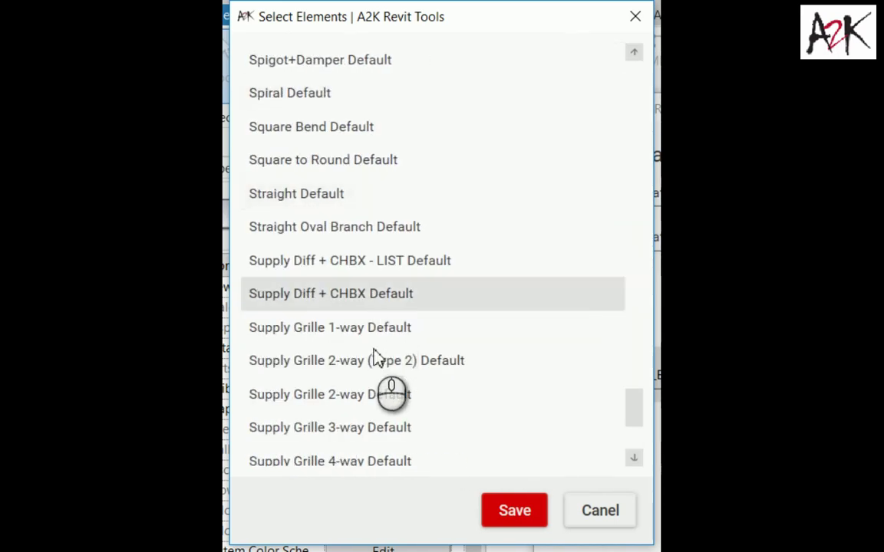
pyautogui.click(322, 198)
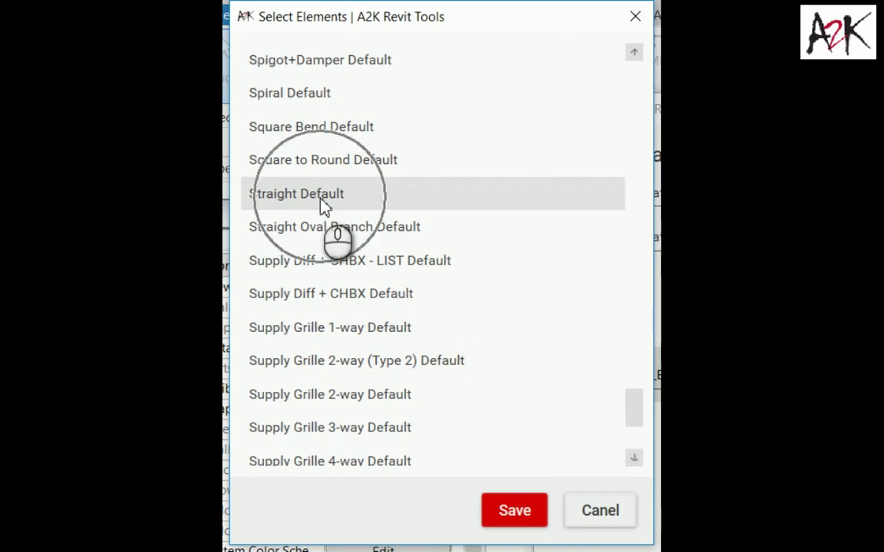
pyautogui.click(321, 198)
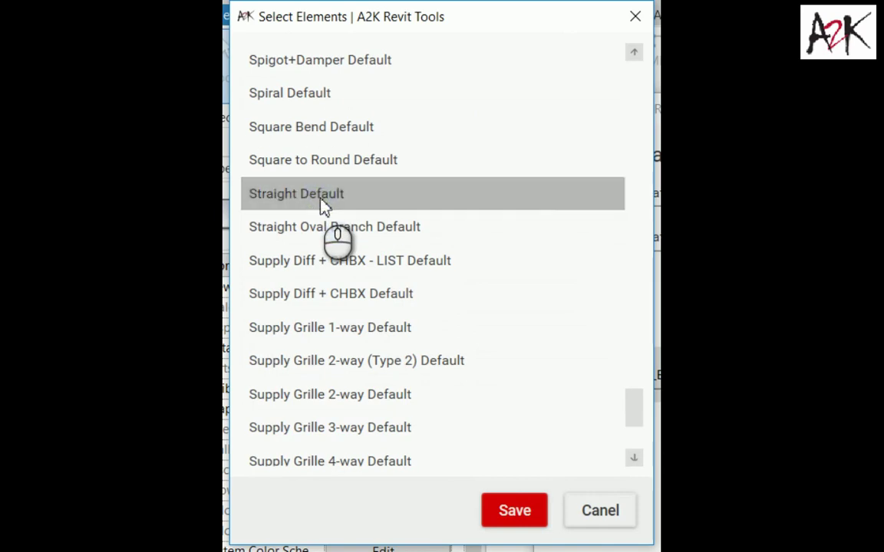
pyautogui.click(349, 163)
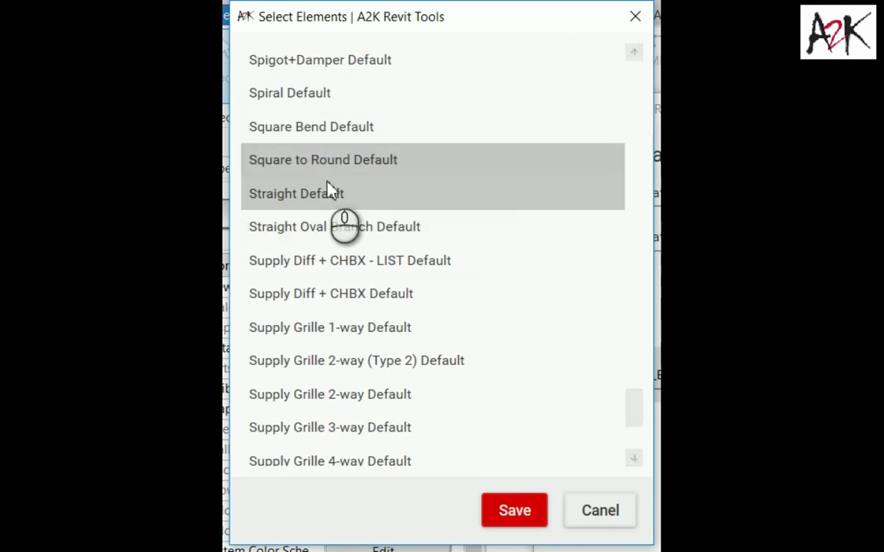
pyautogui.scroll(3, 354, 191)
pyautogui.scroll(-1, 416, 311)
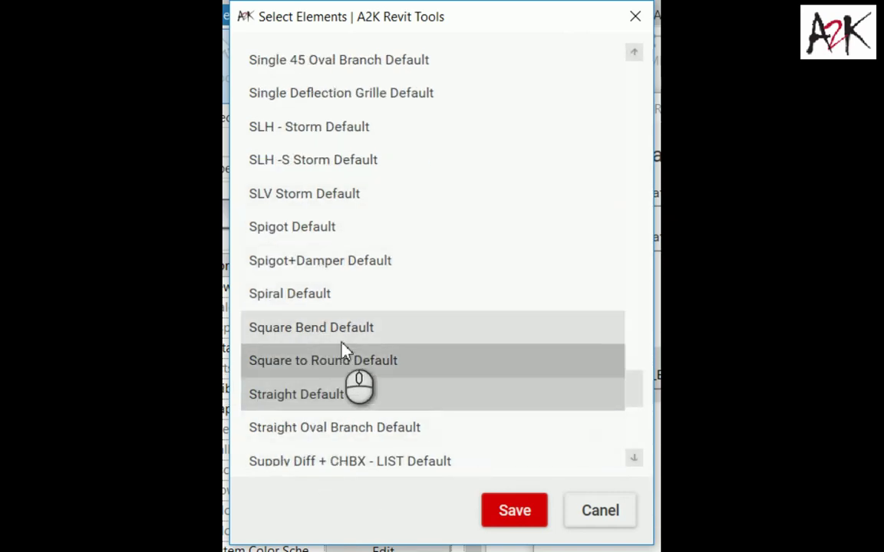
pyautogui.click(345, 338)
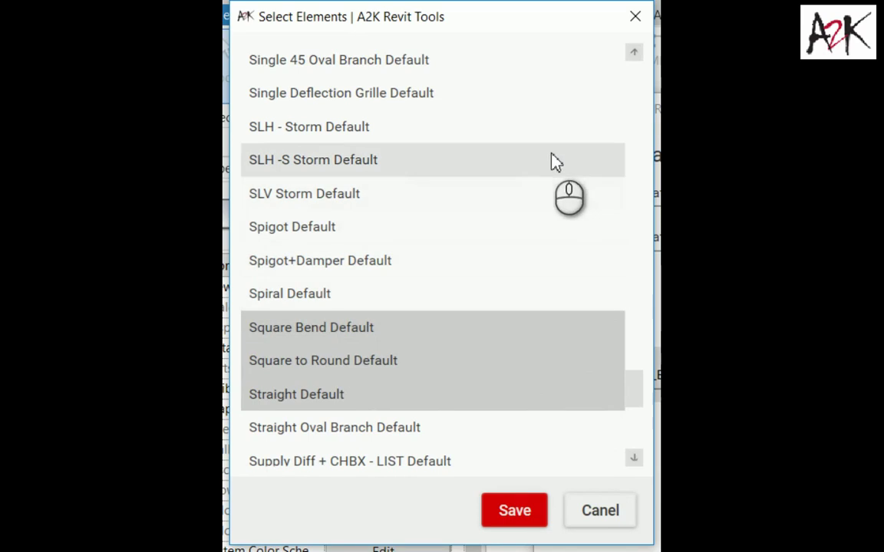
# - Add Radius Bend Default, Radius Offset Default and Radius Tee Default to the family type selection
pyautogui.scroll(3, 429, 248)
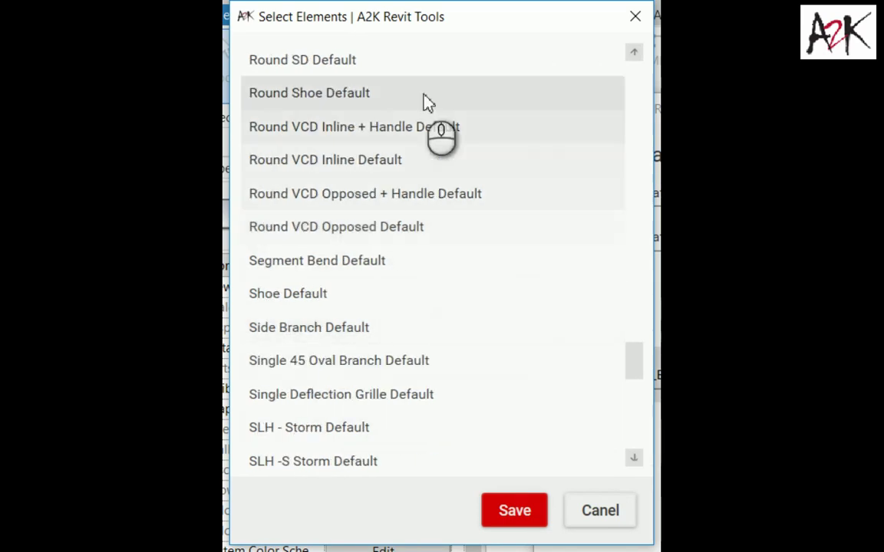
pyautogui.scroll(2, 424, 103)
pyautogui.scroll(5, 366, 203)
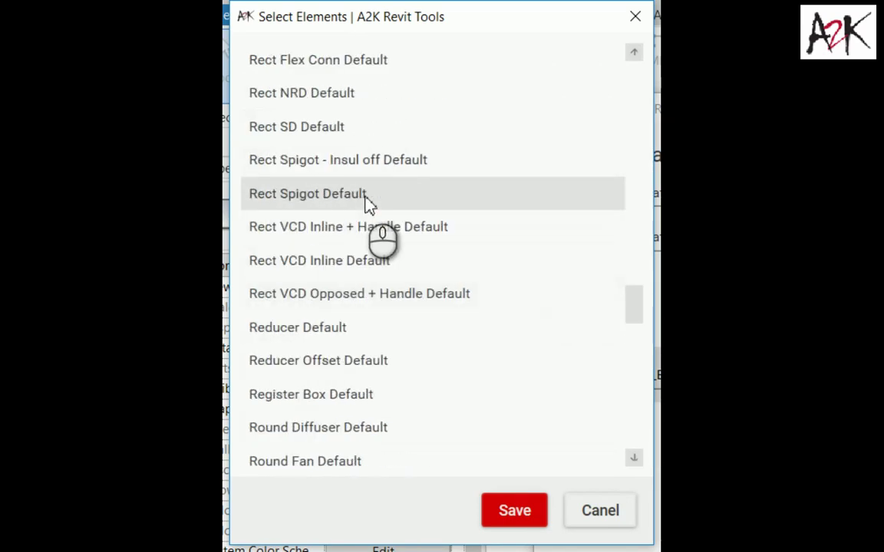
pyautogui.scroll(1, 366, 204)
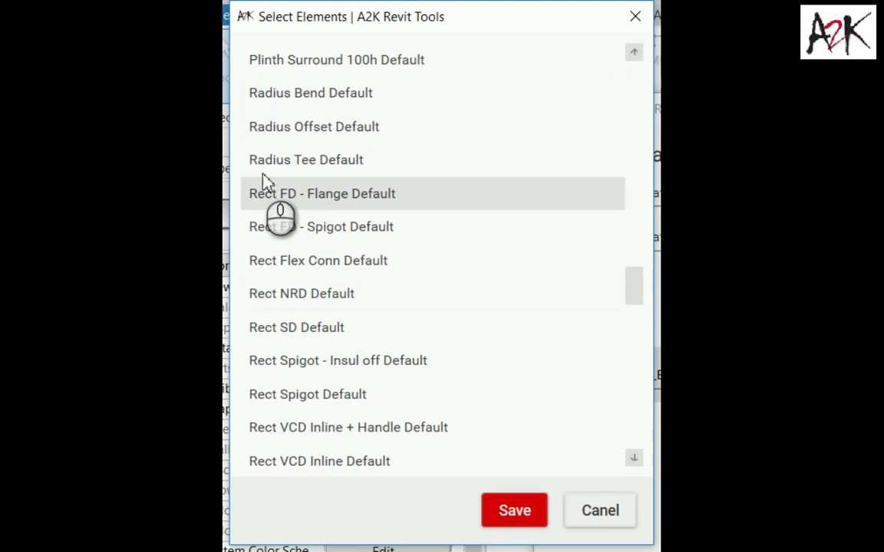
pyautogui.click(313, 99)
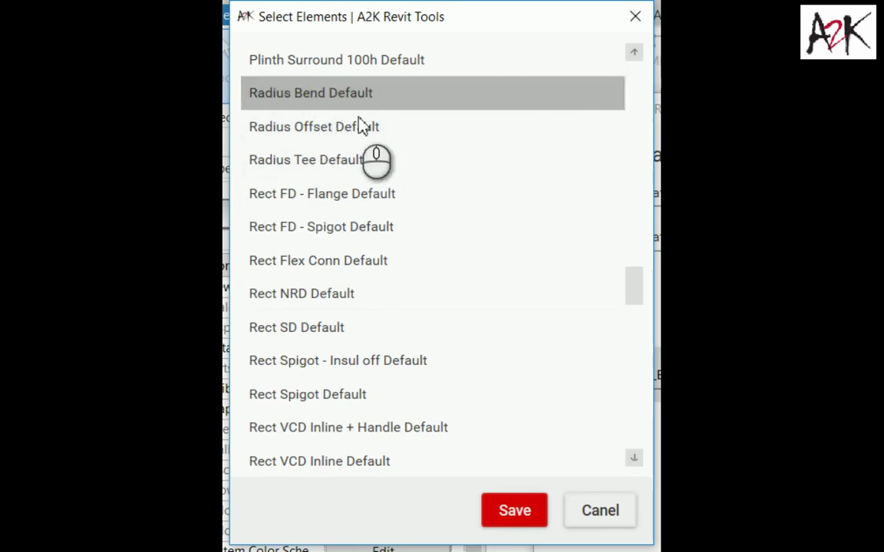
pyautogui.keyDown('ctrl'); pyautogui.click(315, 134); pyautogui.keyUp('ctrl')
pyautogui.keyDown('ctrl'); pyautogui.click(293, 174); pyautogui.keyUp('ctrl')
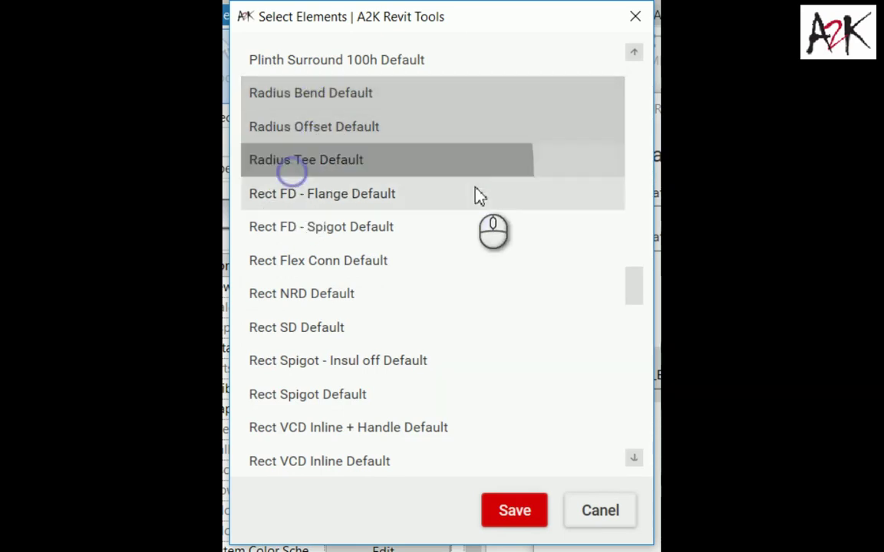
# - Add Transition Default and Tee Default to the tag row's family type selection
pyautogui.scroll(2, 419, 261)
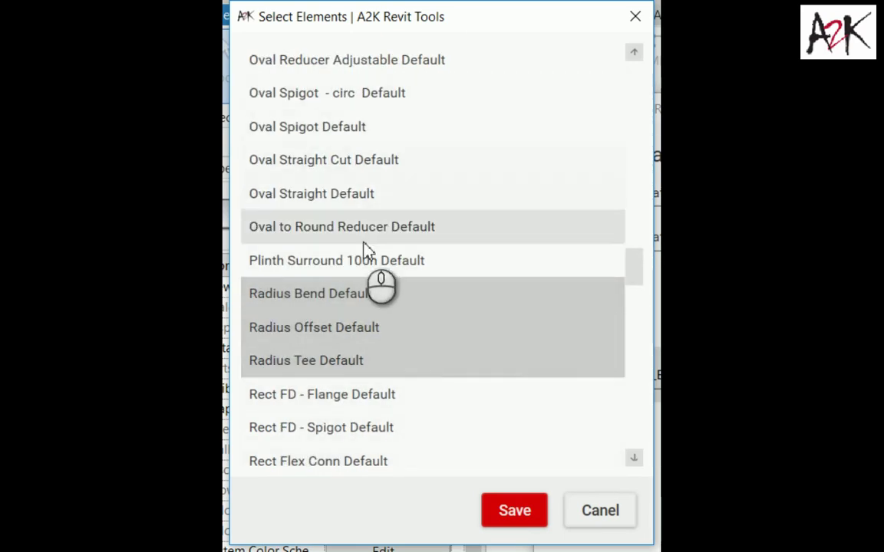
pyautogui.scroll(1, 365, 251)
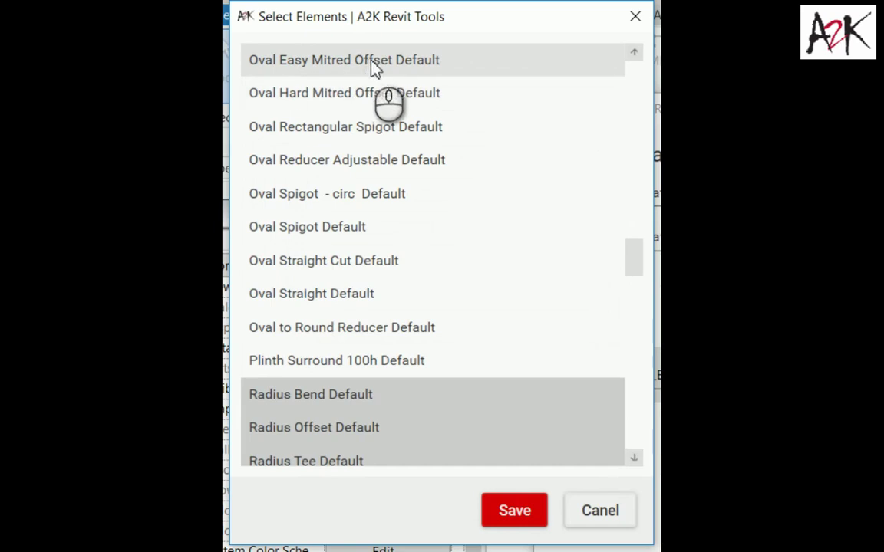
pyautogui.scroll(2, 399, 115)
pyautogui.scroll(10, 431, 144)
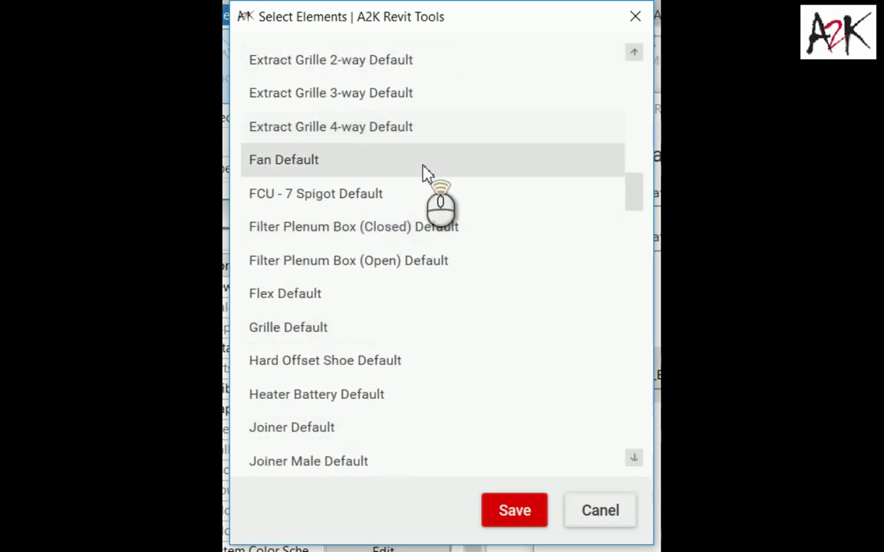
pyautogui.scroll(-20, 335, 148)
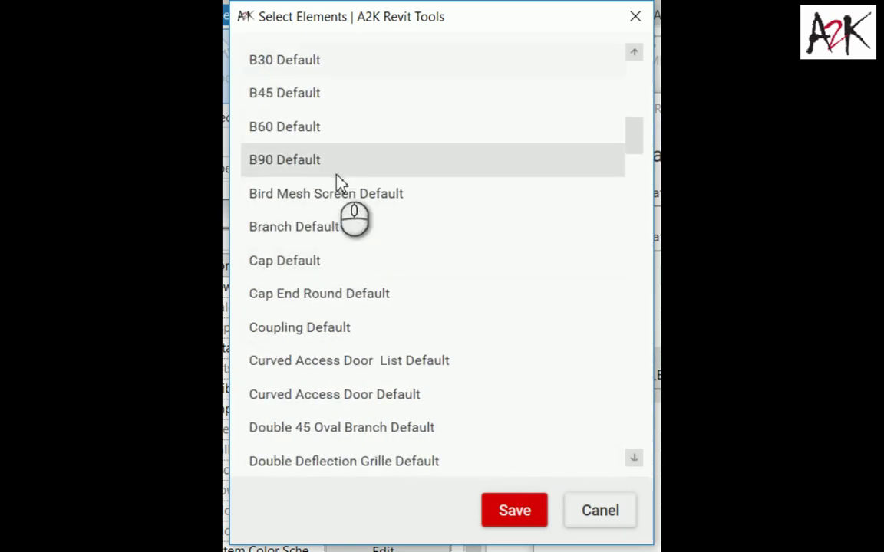
pyautogui.scroll(-15, 376, 314)
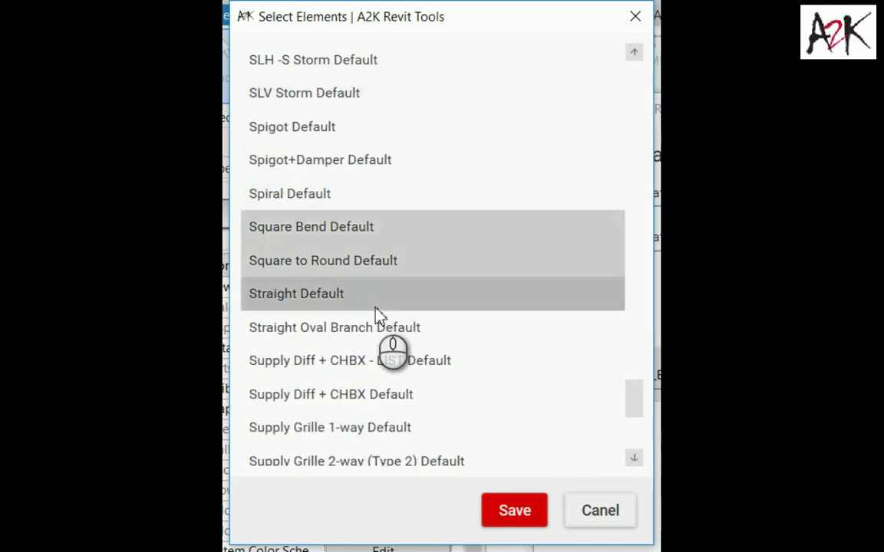
pyautogui.scroll(-5, 376, 315)
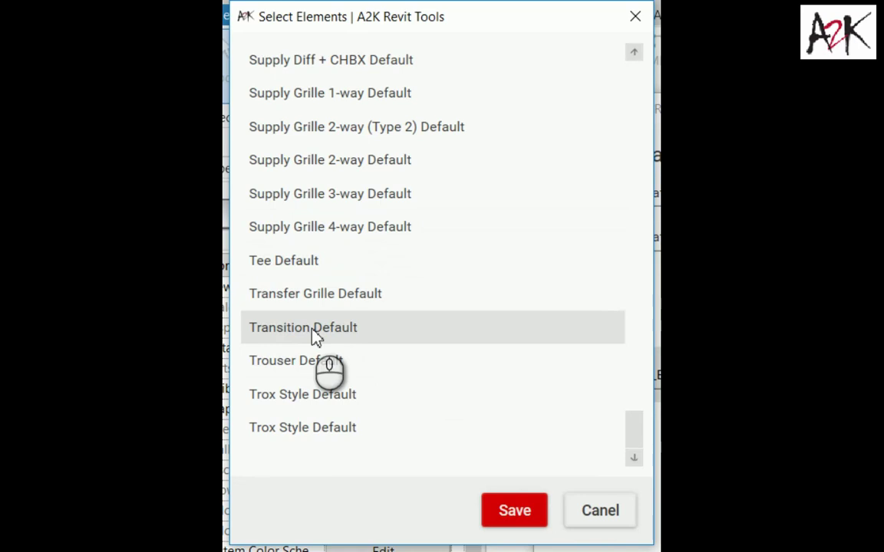
pyautogui.click(314, 336)
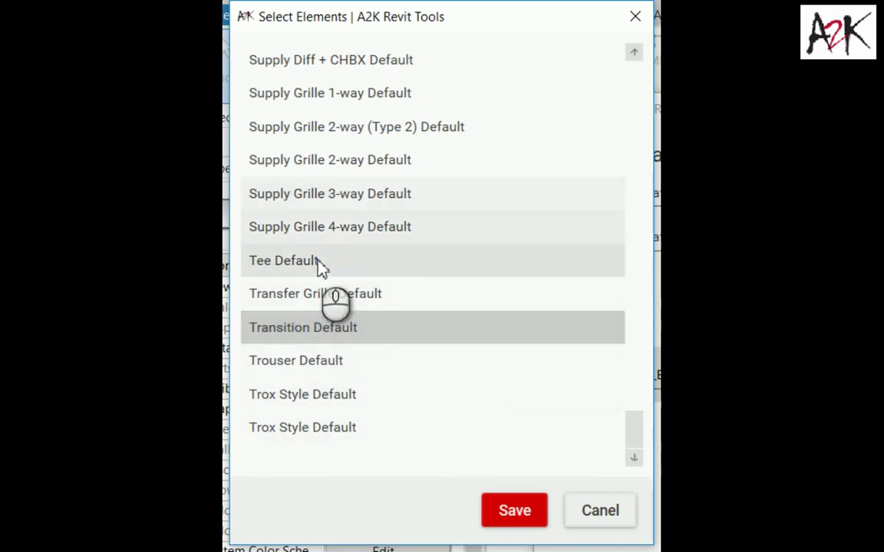
pyautogui.click(326, 265)
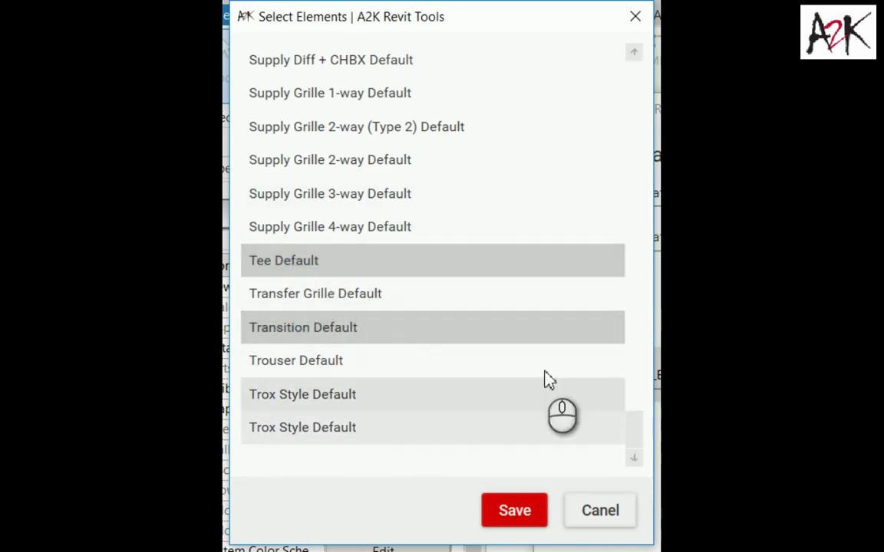
# - Add Shoe Default and Side Branch Default to the family type selection and save the selection
pyautogui.scroll(2, 414, 372)
pyautogui.scroll(2, 420, 372)
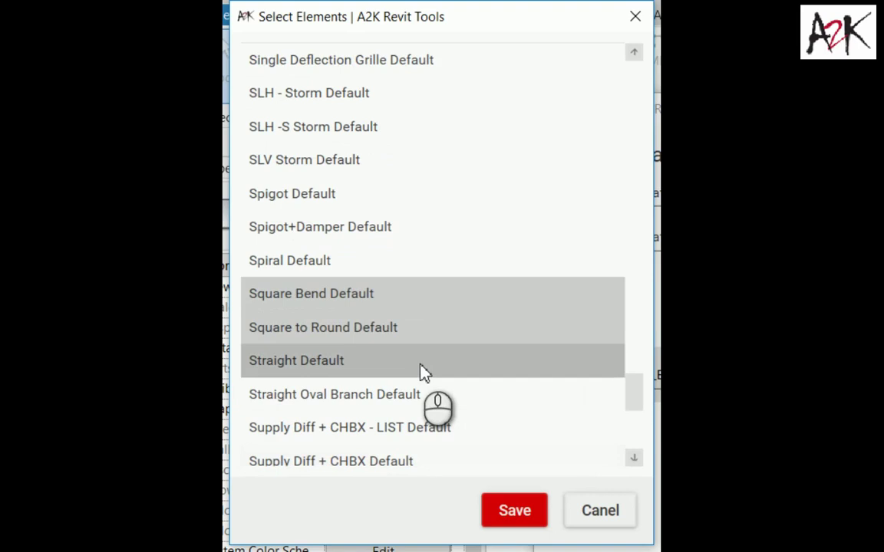
pyautogui.scroll(2, 386, 207)
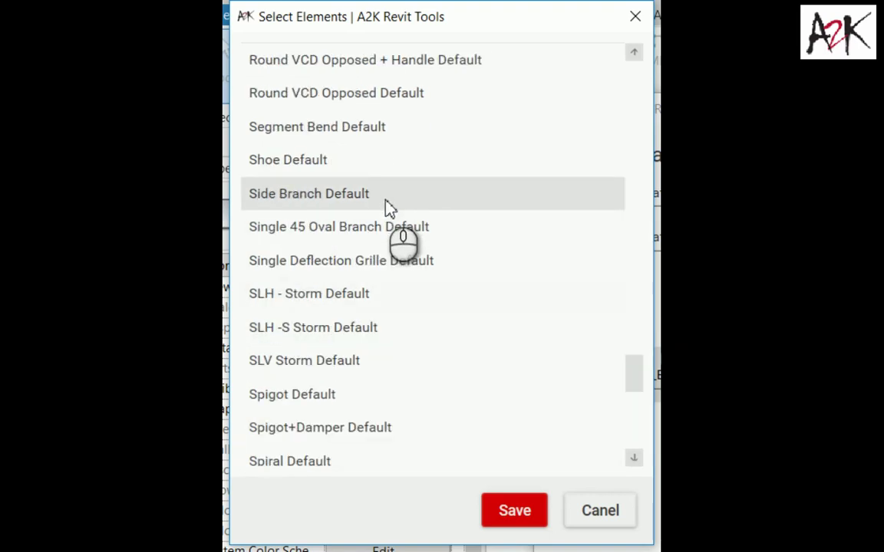
pyautogui.click(299, 167)
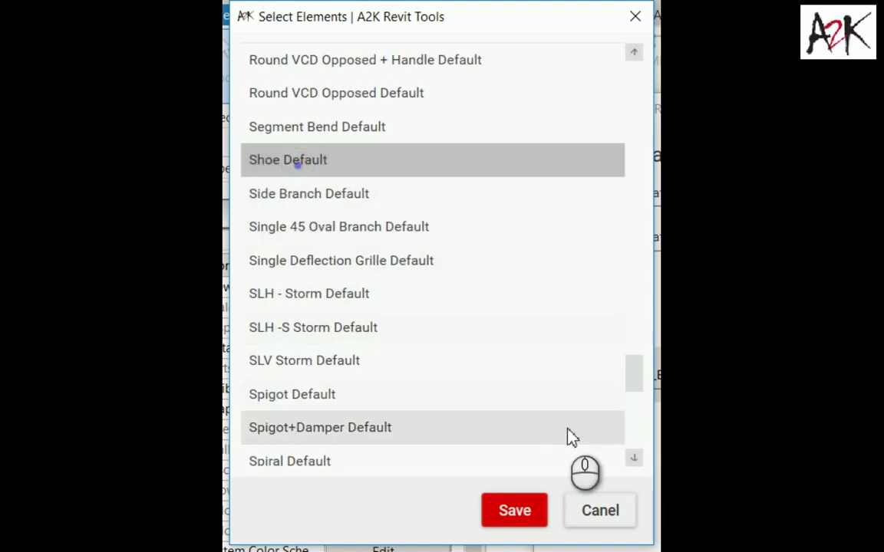
pyautogui.click(340, 197)
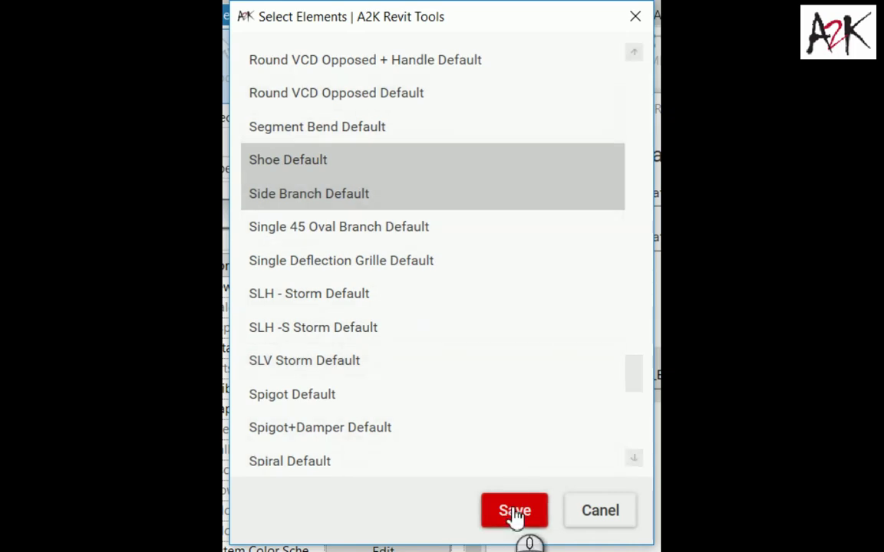
pyautogui.click(514, 511)
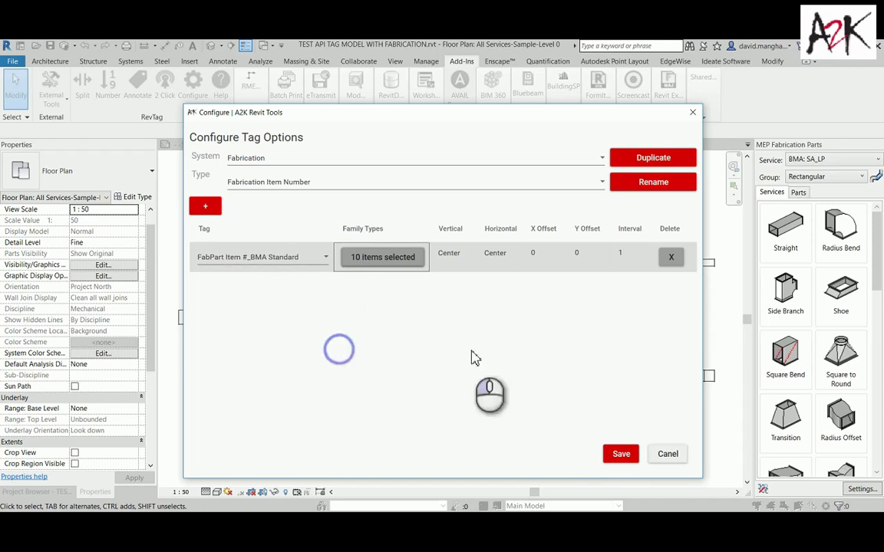
pyautogui.click(206, 208)
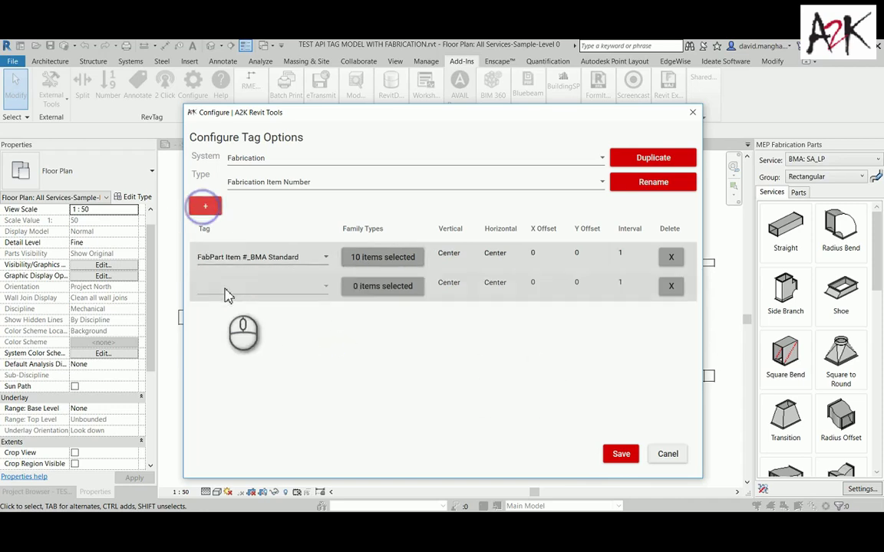
pyautogui.click(271, 297)
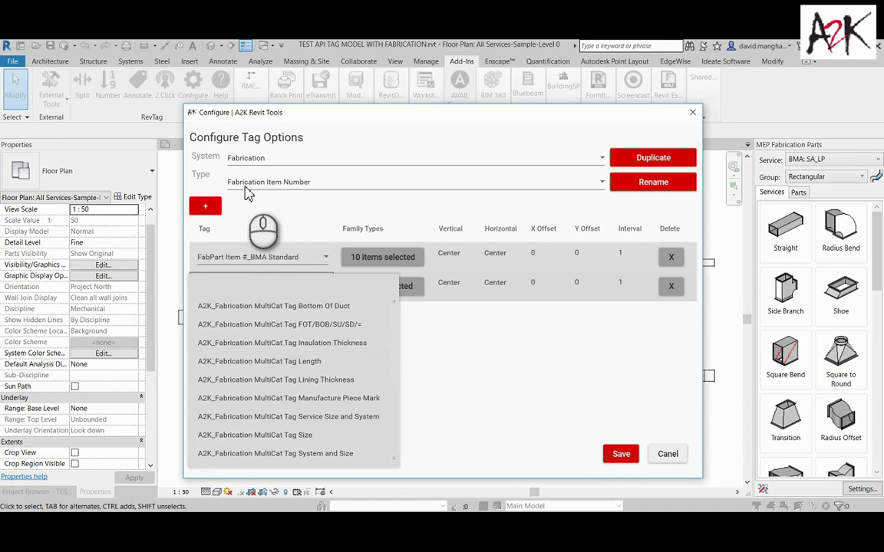
pyautogui.click(266, 217)
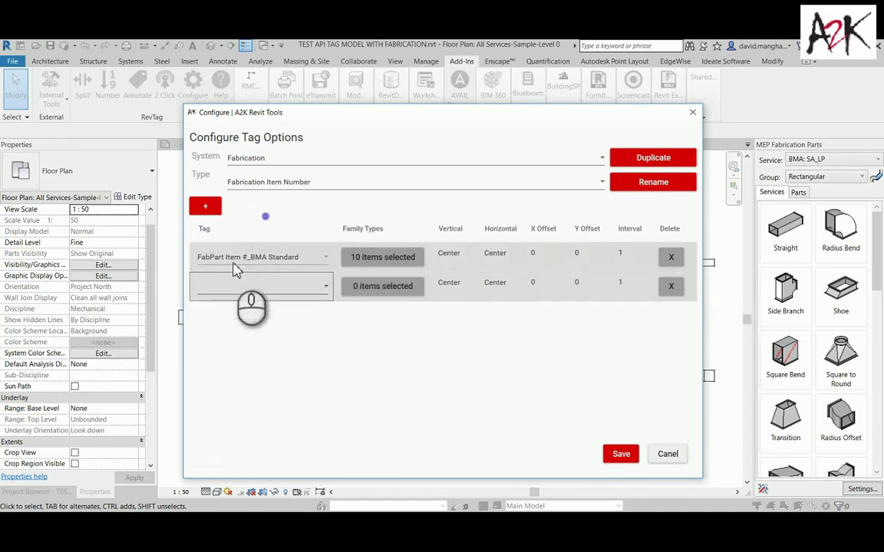
pyautogui.click(671, 285)
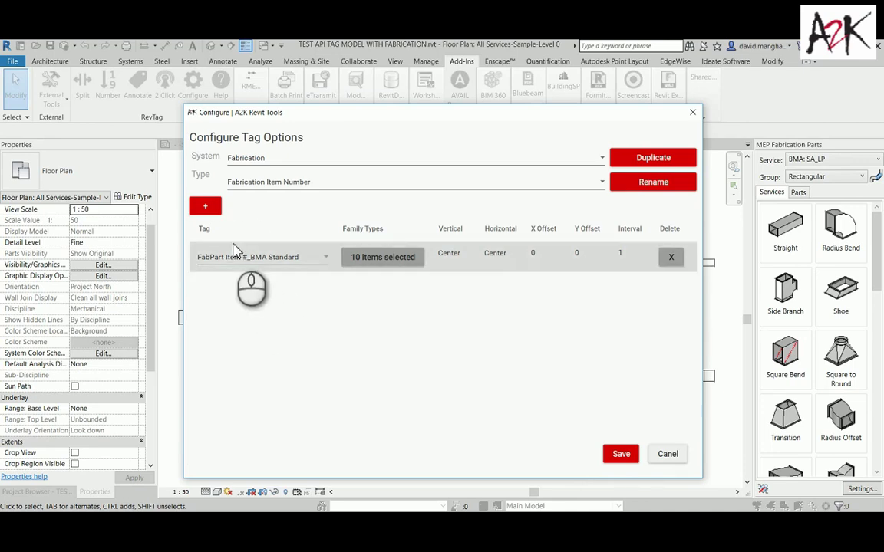
pyautogui.click(205, 205)
pyautogui.click(250, 295)
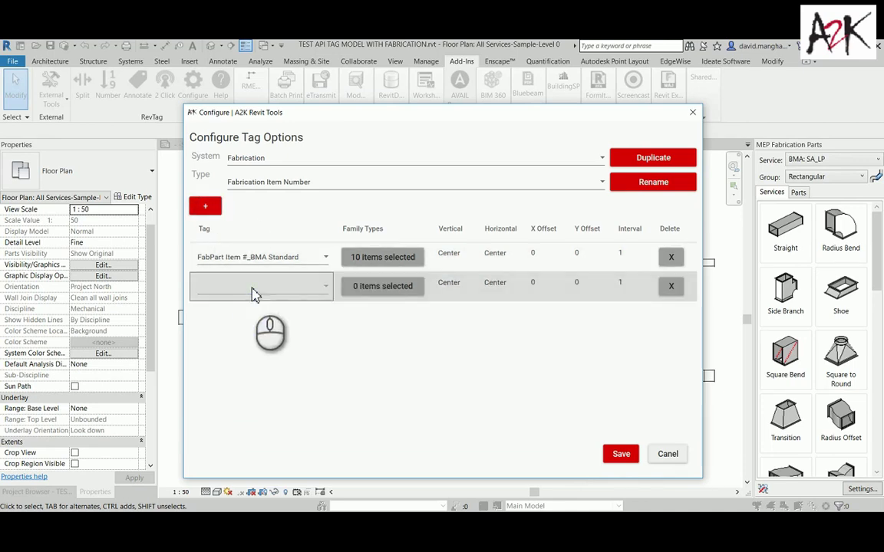
pyautogui.click(250, 288)
pyautogui.scroll(-3, 291, 445)
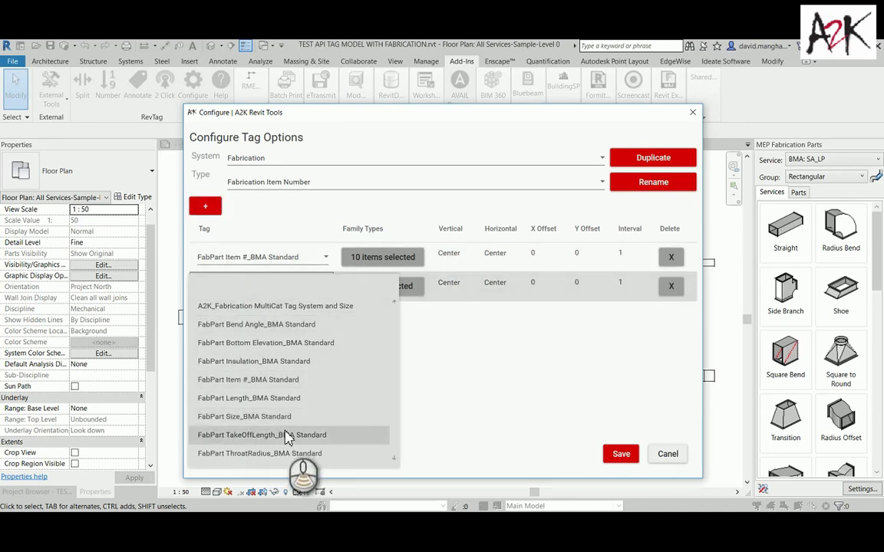
pyautogui.click(233, 380)
pyautogui.click(381, 286)
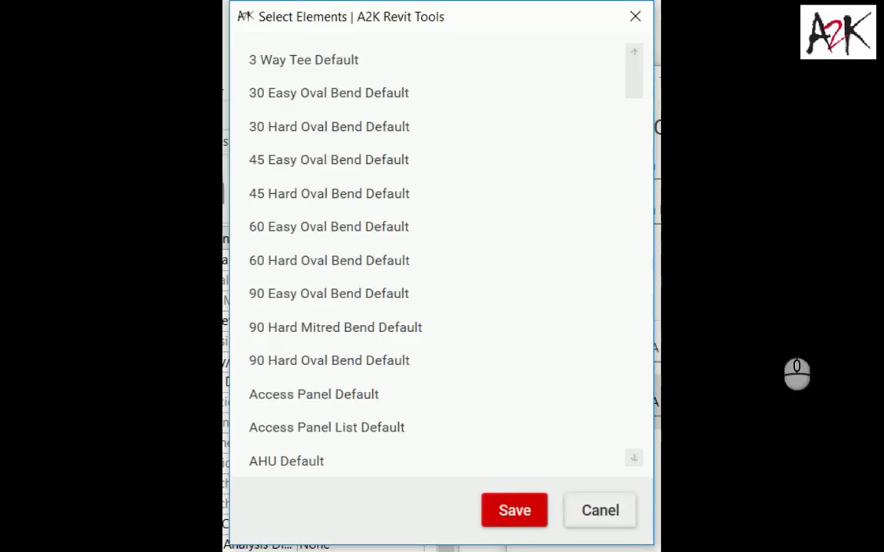
pyautogui.click(436, 295)
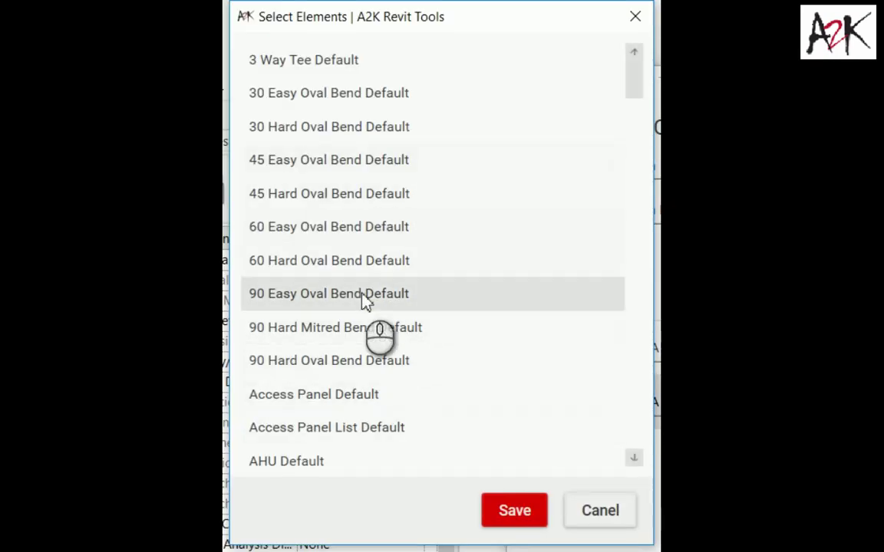
pyautogui.scroll(-6, 366, 300)
pyautogui.scroll(-5, 361, 304)
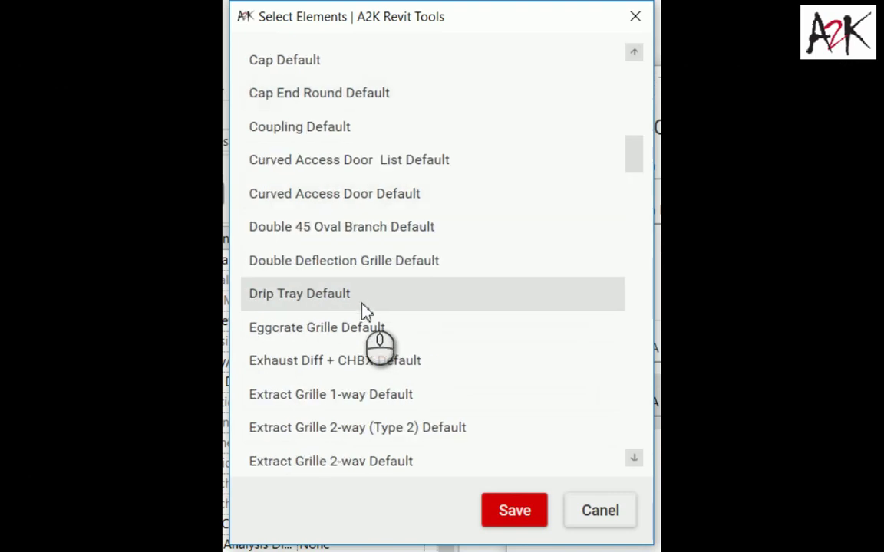
pyautogui.click(603, 518)
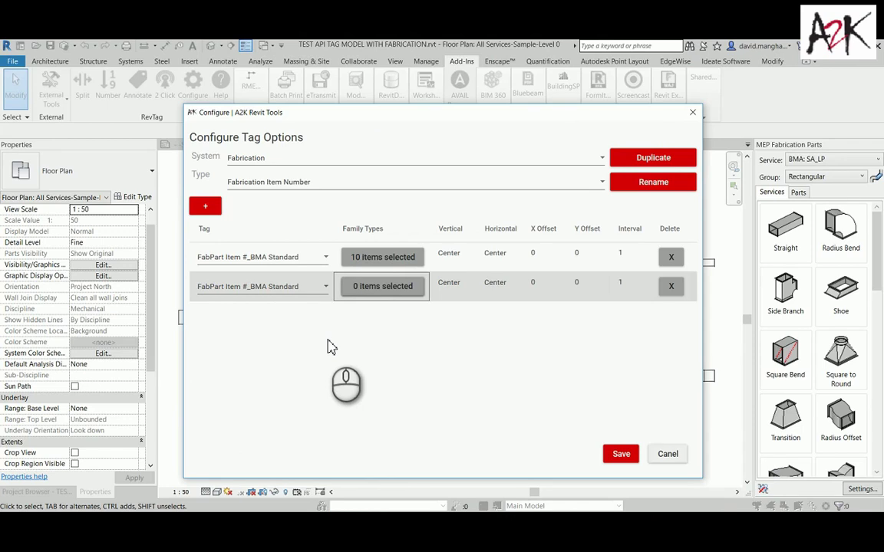
pyautogui.click(673, 289)
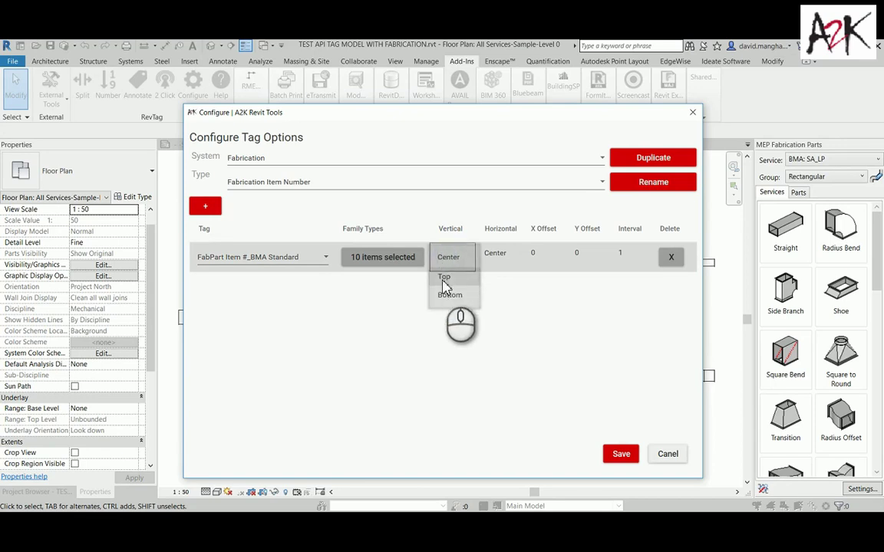
# - Set the tag row's vertical alignment to Top, horizontal to Center, and X and Y offsets to 100, and save the configuration
pyautogui.click(446, 278)
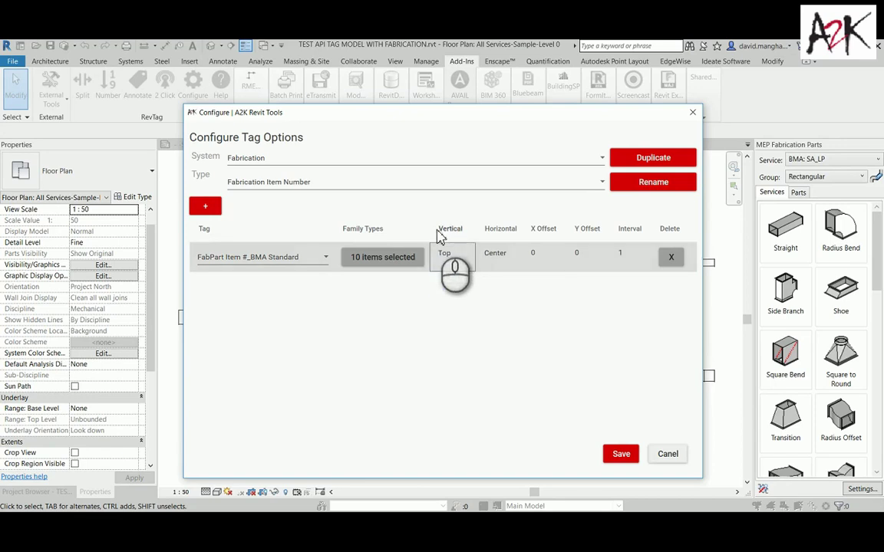
pyautogui.click(497, 255)
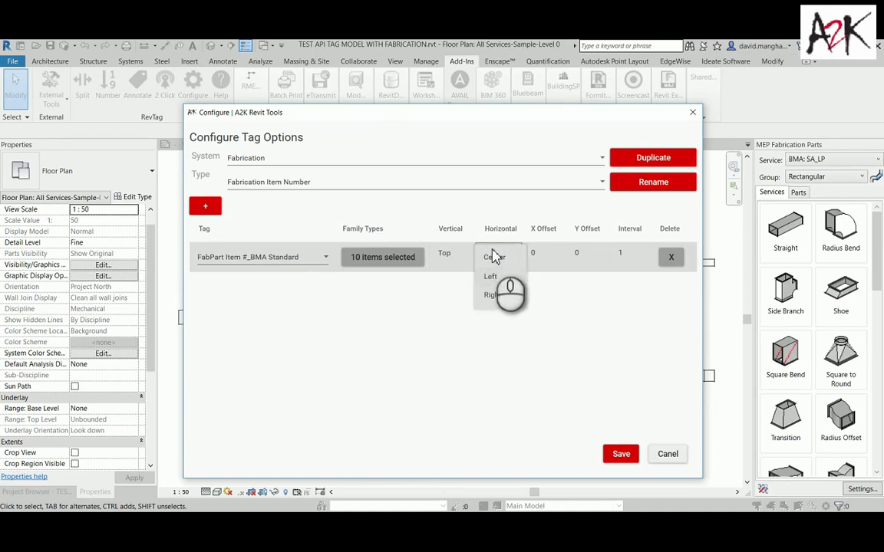
pyautogui.click(494, 257)
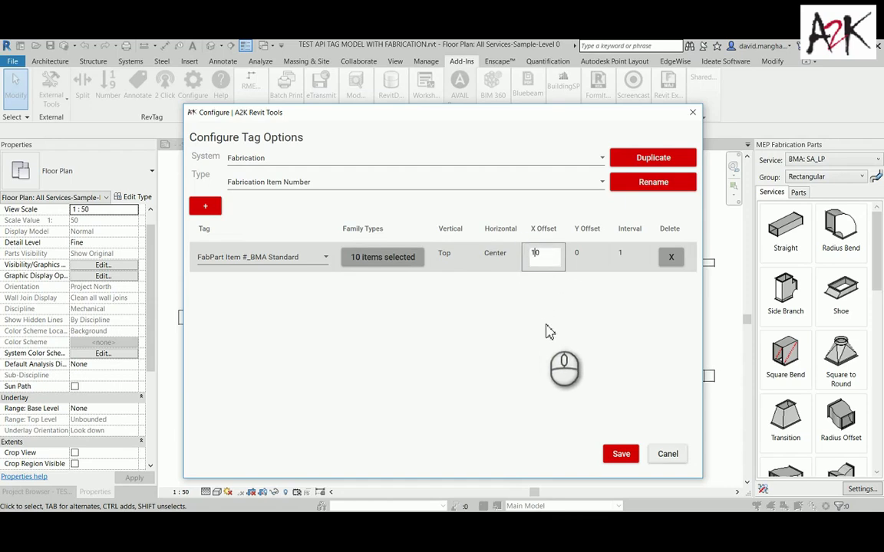
pyautogui.click(581, 259)
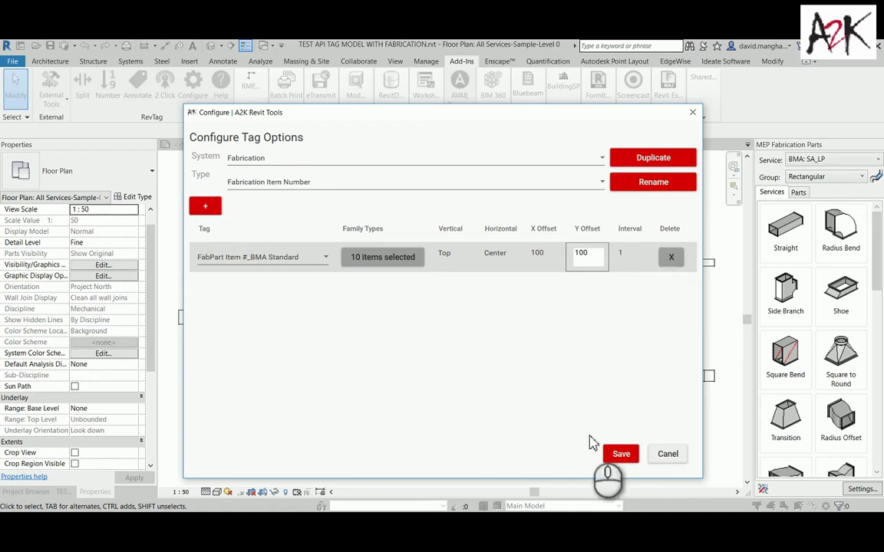
pyautogui.click(622, 456)
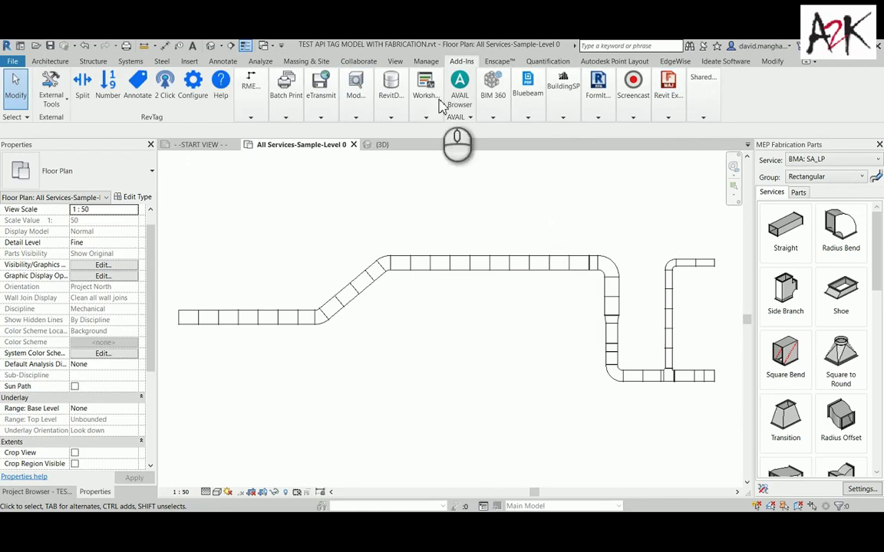
pyautogui.click(192, 86)
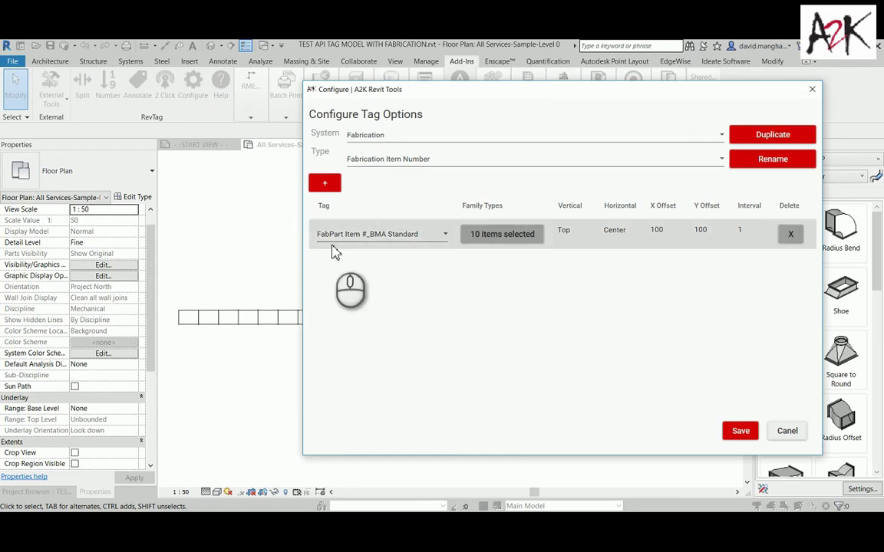
pyautogui.click(739, 431)
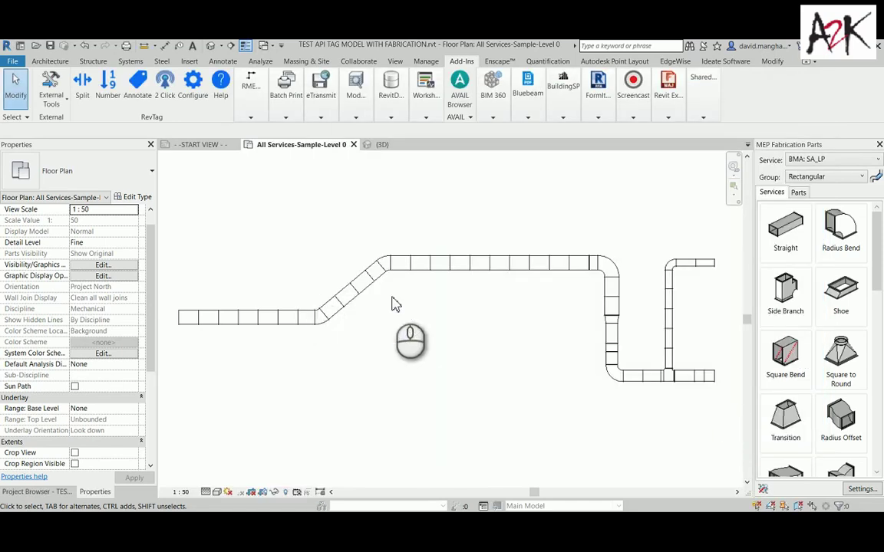
# - Start a RevTag annotation for the Fabrication system with the Fabrication Item Number tag type
pyautogui.scroll(-3, 514, 312)
pyautogui.moveTo(500, 308); pyautogui.dragTo(394, 352, button='middle')
pyautogui.scroll(5, 322, 361)
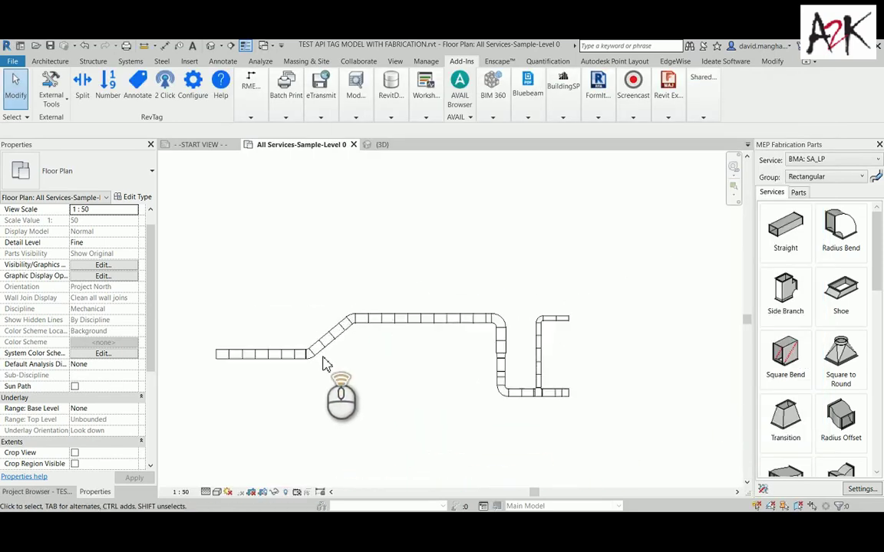
pyautogui.click(256, 367)
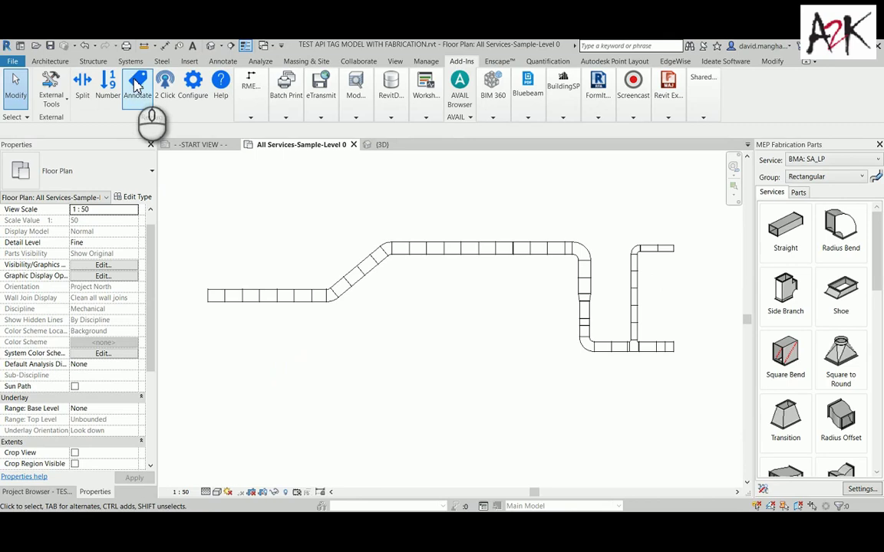
pyautogui.click(319, 296)
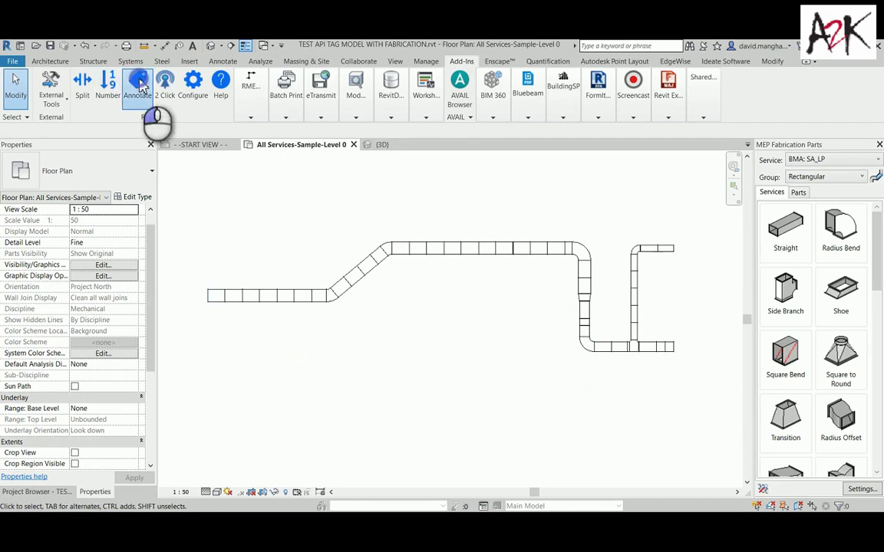
pyautogui.click(139, 86)
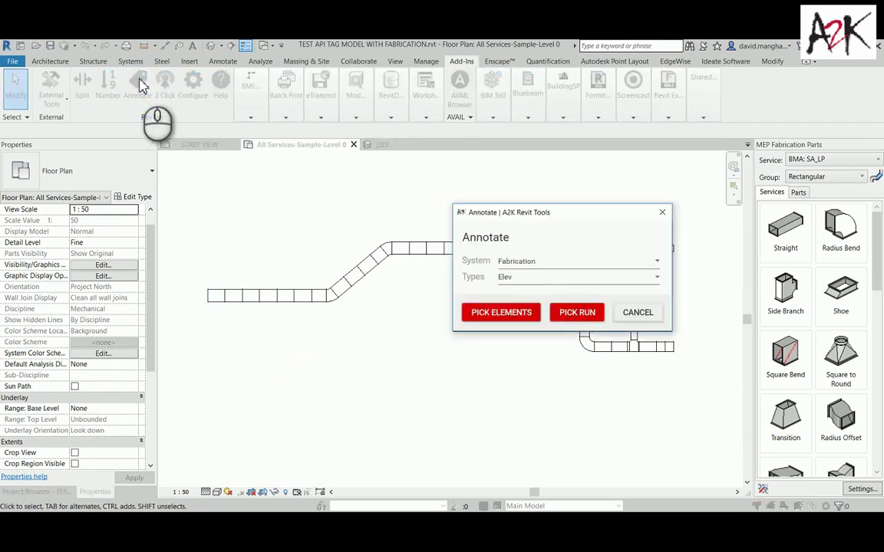
pyautogui.click(515, 262)
pyautogui.click(515, 262)
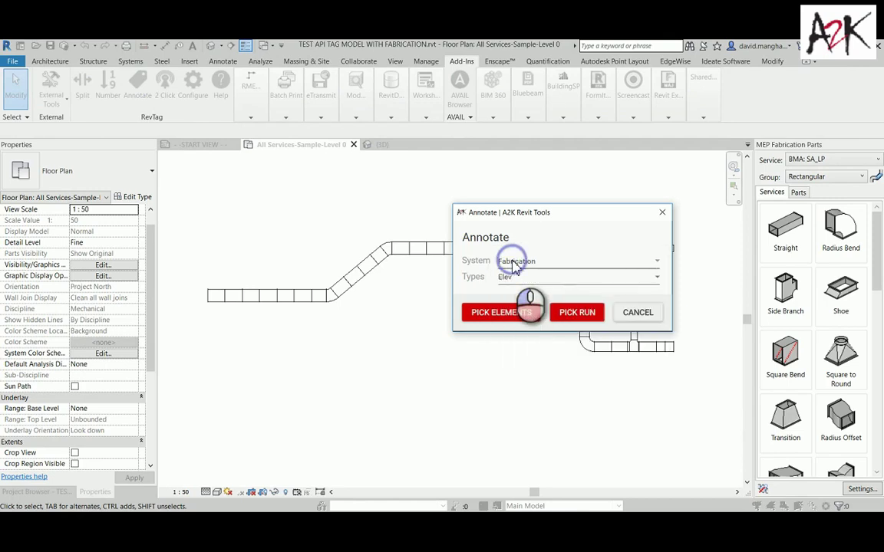
pyautogui.click(505, 280)
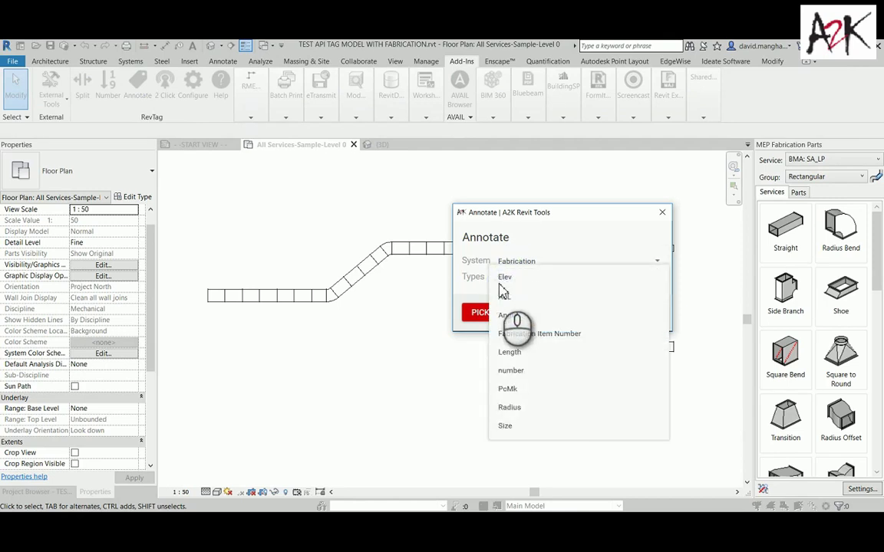
pyautogui.click(522, 344)
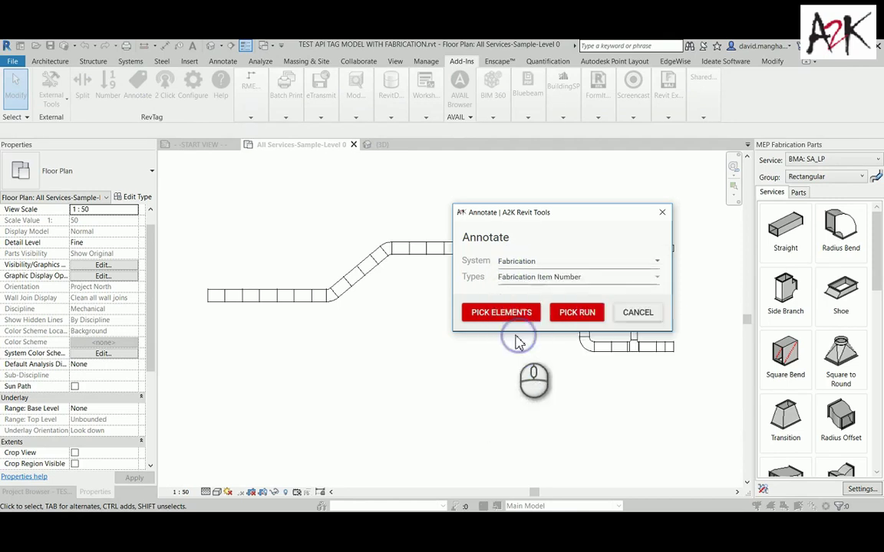
# - Tag the main duct as a picked run, from its far-left straight piece to the end of the lower-right branch
pyautogui.click(571, 315)
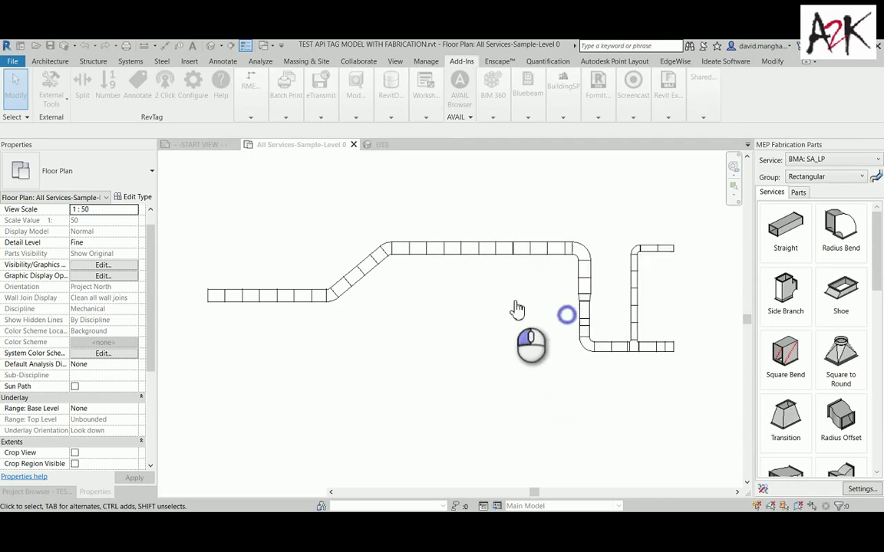
pyautogui.click(215, 305)
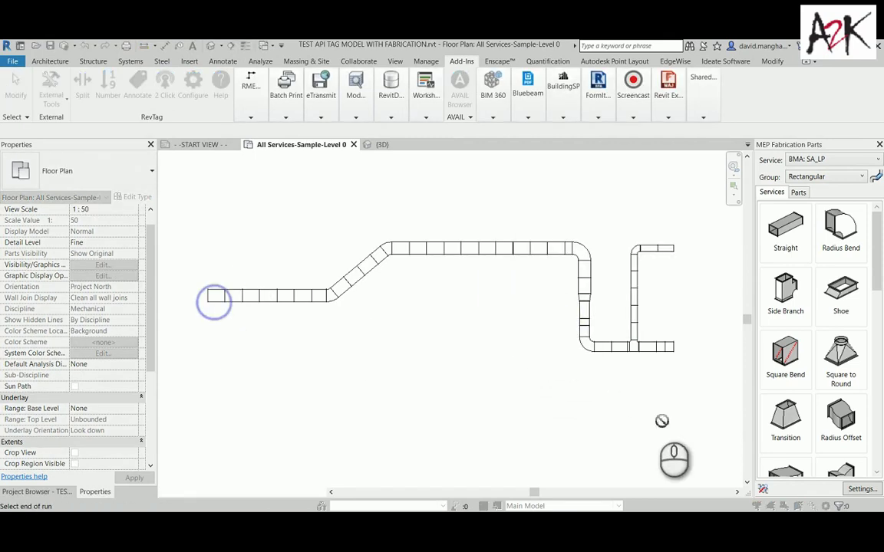
pyautogui.scroll(3, 679, 359)
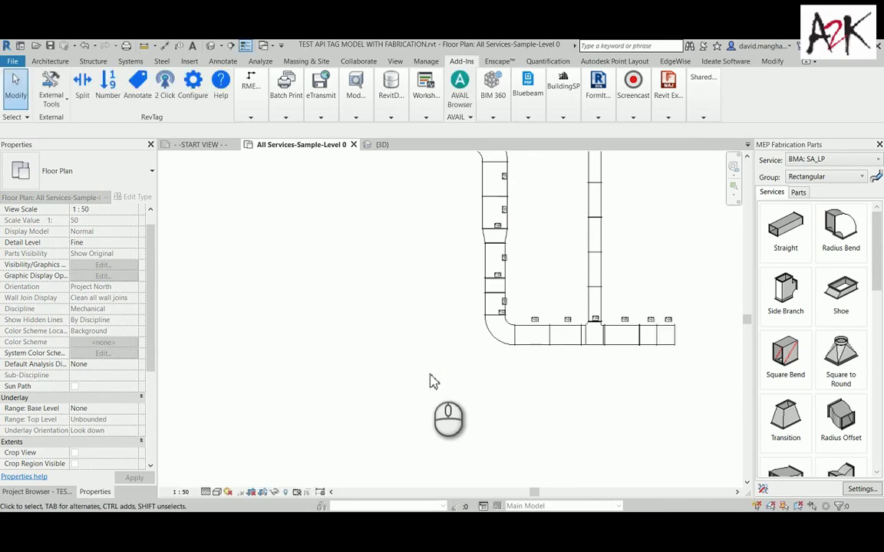
# - Examine the placement and alignment of the item number tags along the horizontal and sloped sections of the duct run
pyautogui.scroll(-5, 361, 301)
pyautogui.scroll(5, 253, 305)
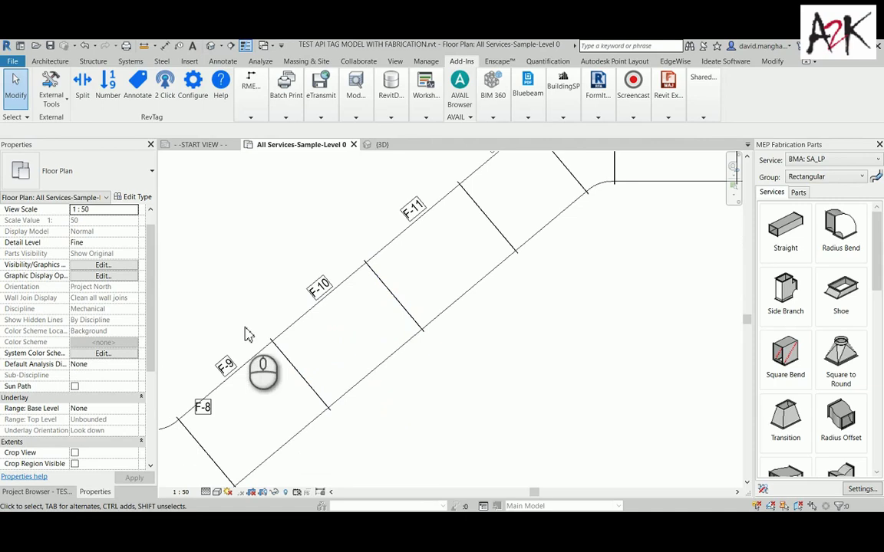
pyautogui.scroll(2, 330, 277)
pyautogui.scroll(-2, 403, 263)
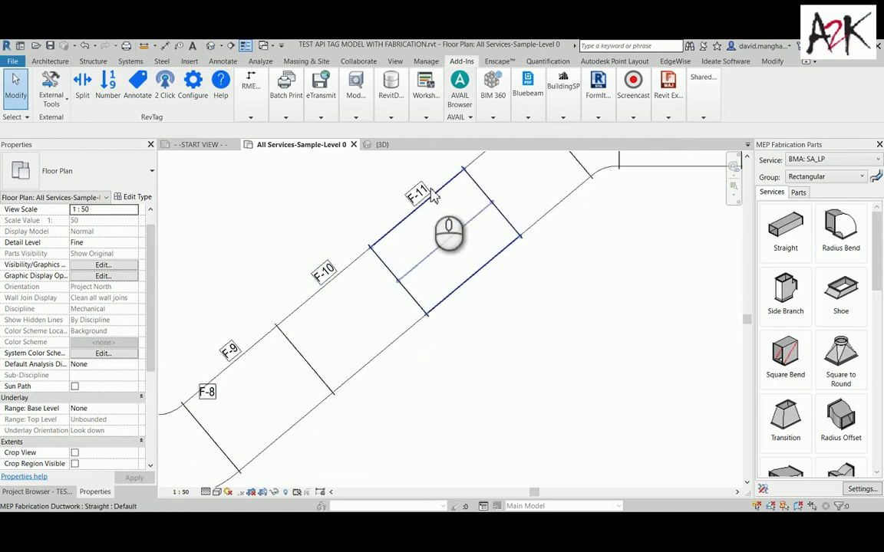
pyautogui.scroll(-2, 378, 217)
pyautogui.scroll(2, 242, 368)
pyautogui.moveTo(242, 368); pyautogui.dragTo(503, 375, button='middle')
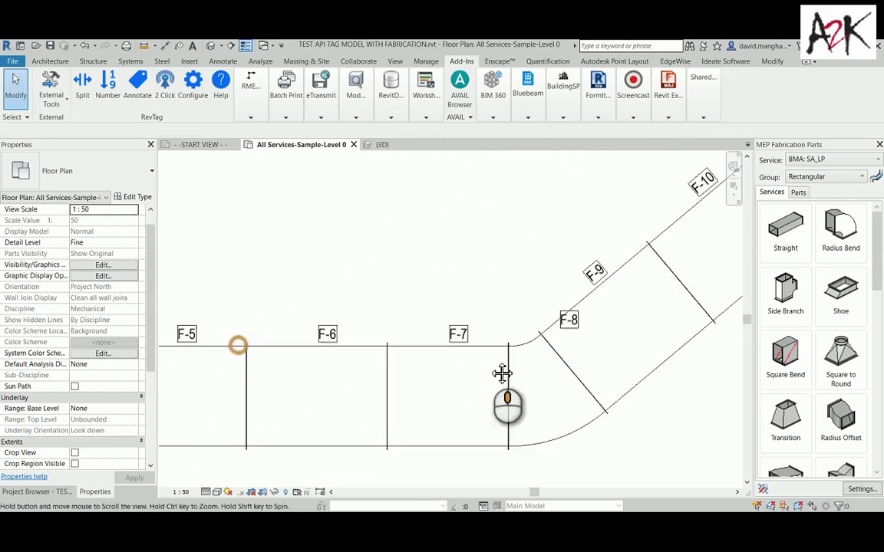
pyautogui.scroll(-2, 458, 365)
pyautogui.scroll(-2, 453, 373)
pyautogui.moveTo(441, 374); pyautogui.dragTo(312, 384, button='middle')
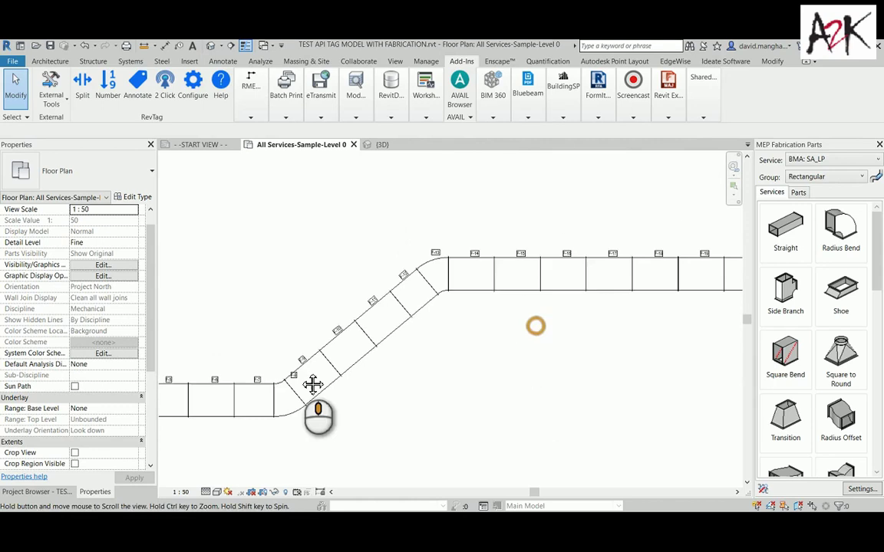
pyautogui.scroll(3, 563, 296)
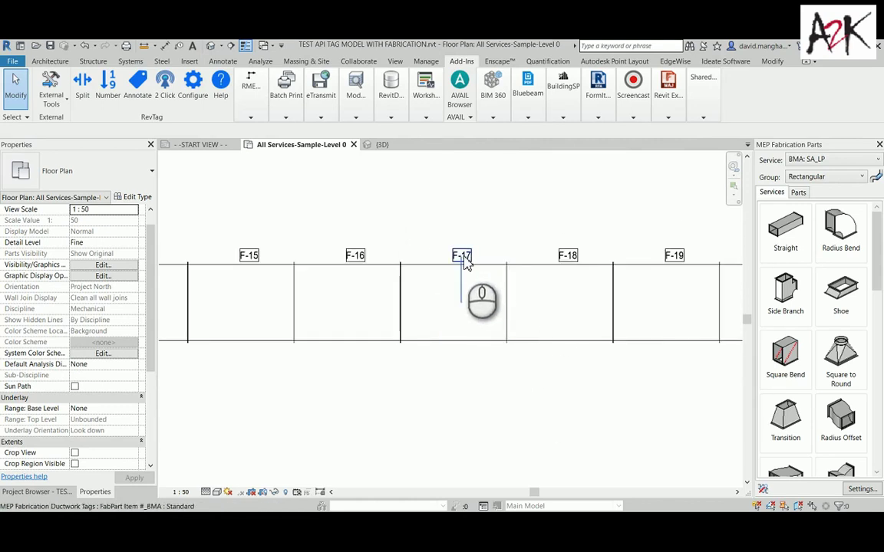
pyautogui.scroll(-1, 488, 262)
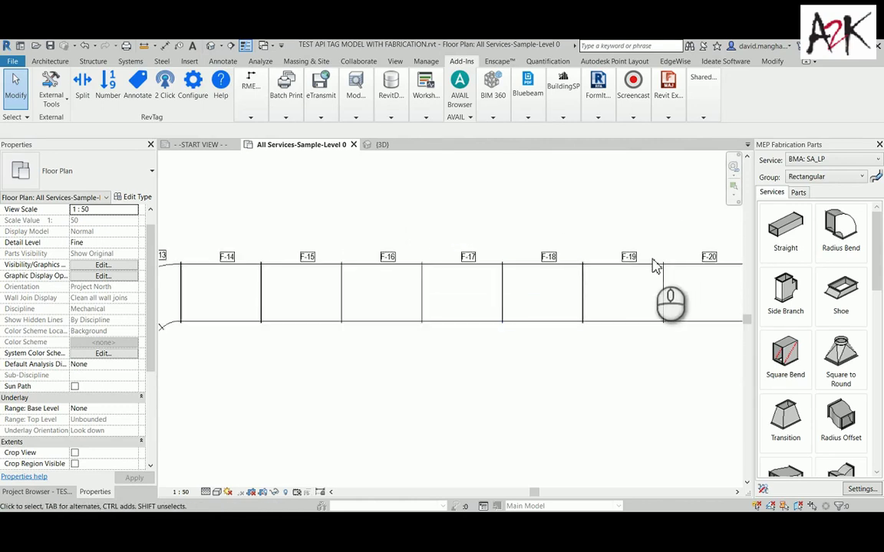
pyautogui.moveTo(622, 256); pyautogui.dragTo(486, 292, button='middle')
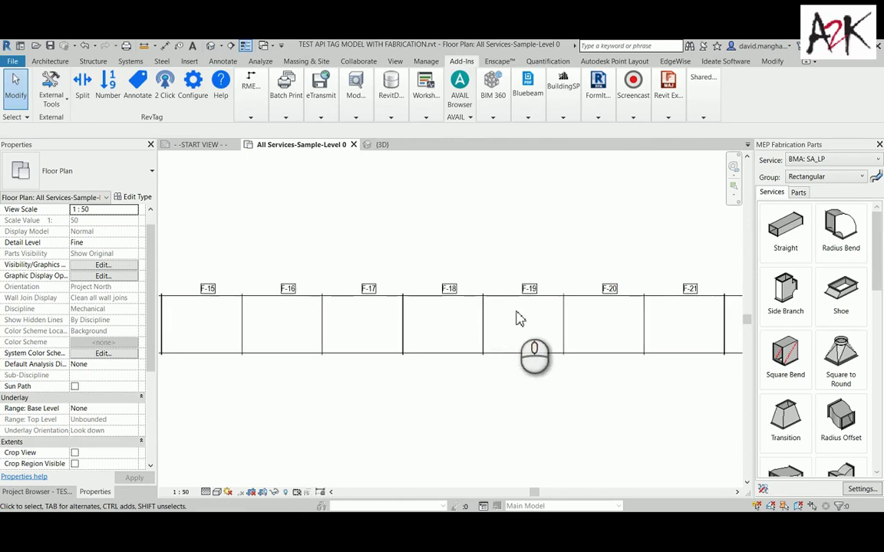